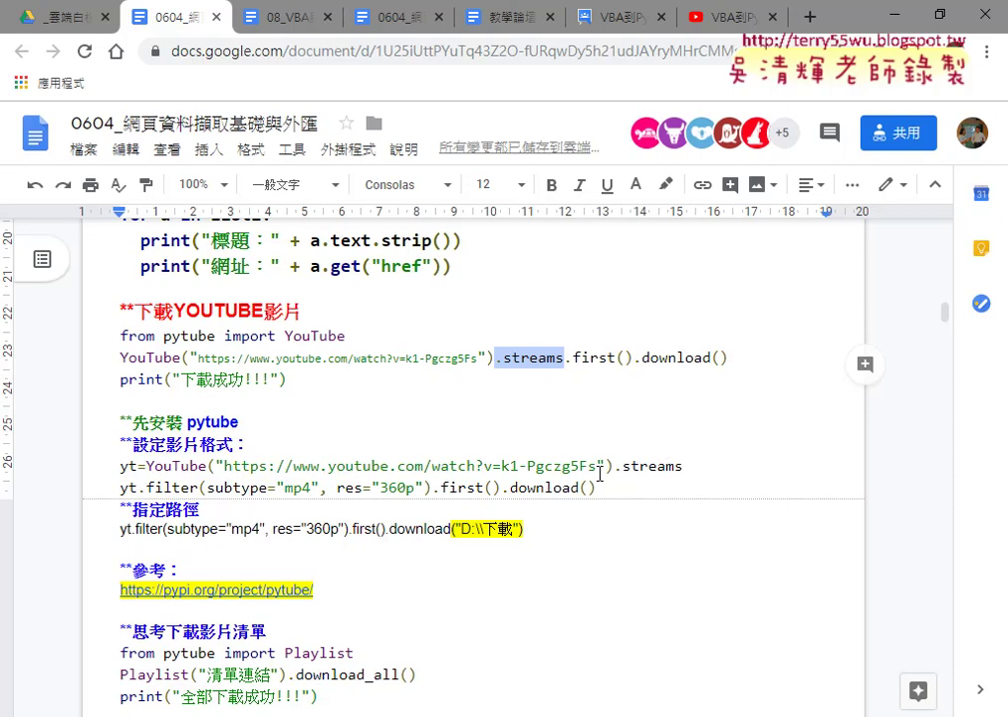
Step: Open the pypi.org/project/pytube/ reference link from the Google Docs notes in a new tab
{"action": "left_click", "coordinate": [271, 588]}
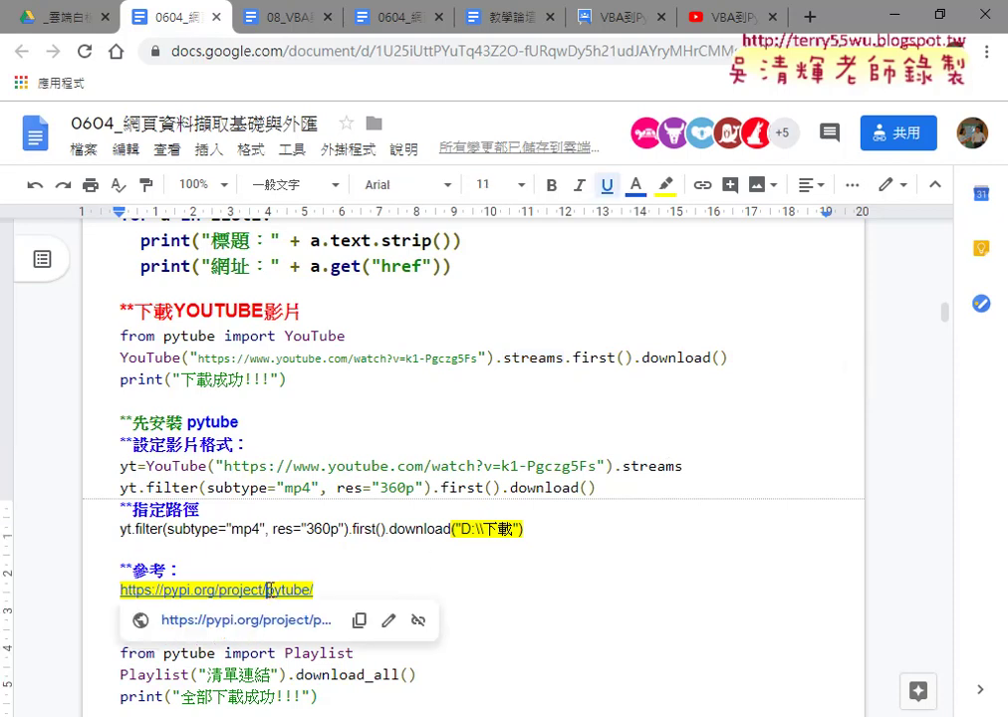
{"action": "left_click", "coordinate": [265, 630]}
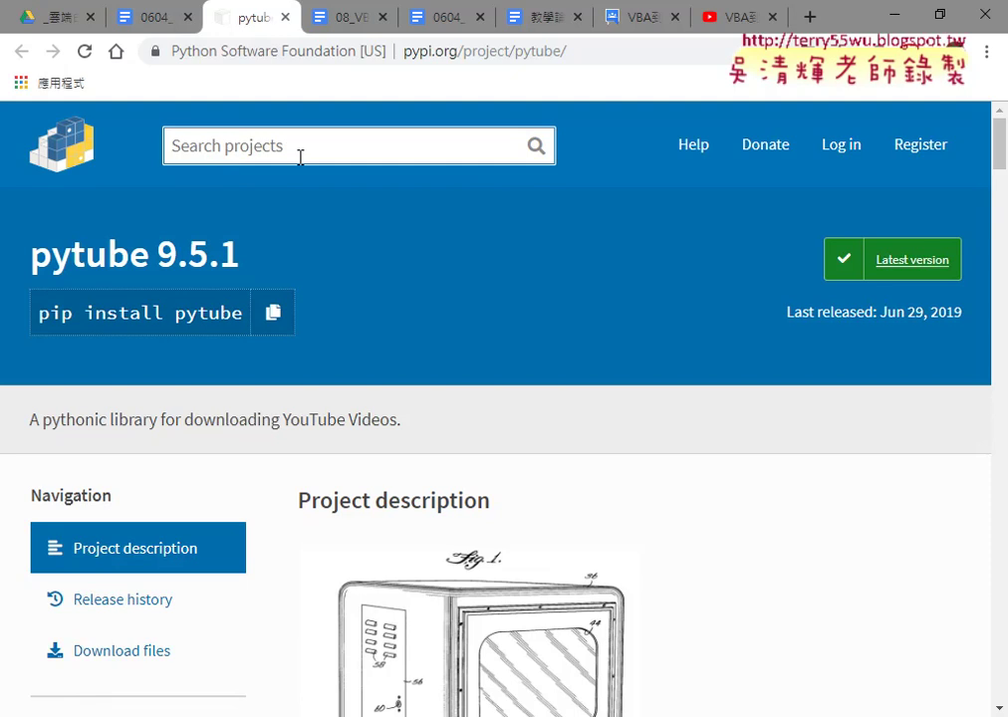
Step: Check the site's connection details, then navigate to python.org from the address bar
{"action": "left_click", "coordinate": [363, 51]}
{"action": "left_click", "coordinate": [671, 352]}
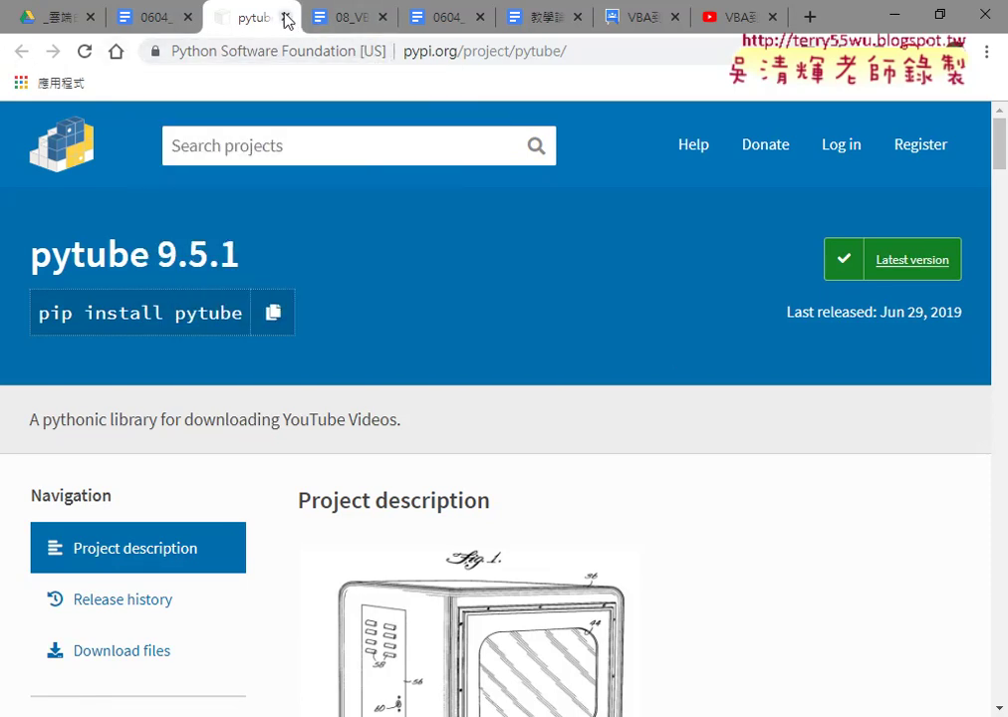
{"action": "left_click", "coordinate": [524, 54]}
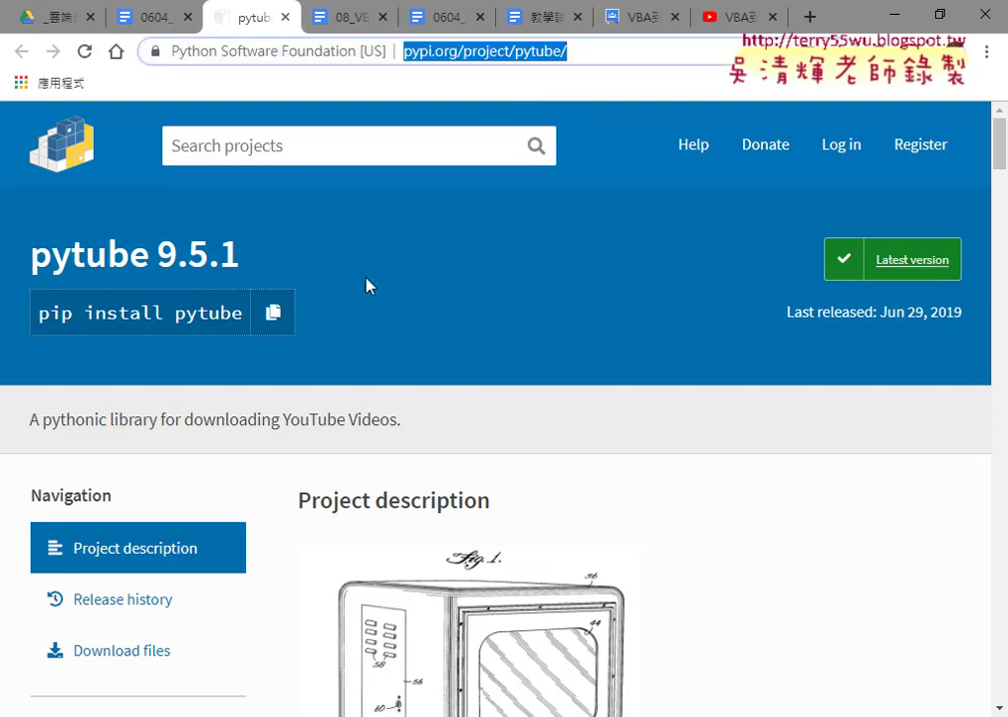
{"action": "type", "text": "p"}
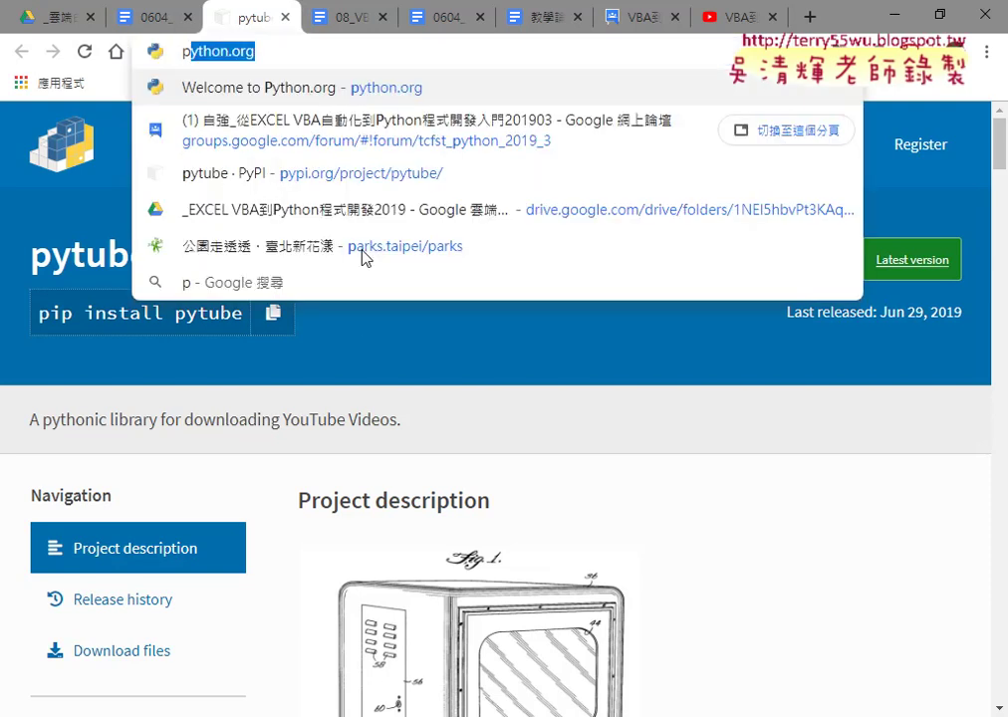
{"action": "key", "text": "Return"}
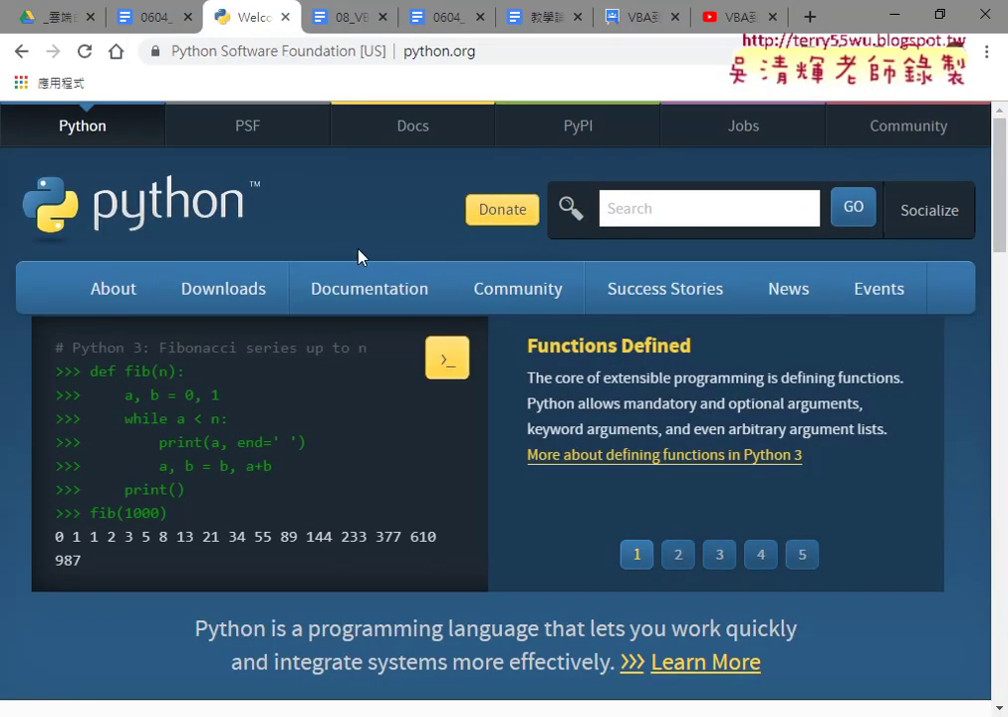
Step: Search PyPI for pytube and open the pytube 9.5.1 project page from the results
{"action": "left_click", "coordinate": [581, 137]}
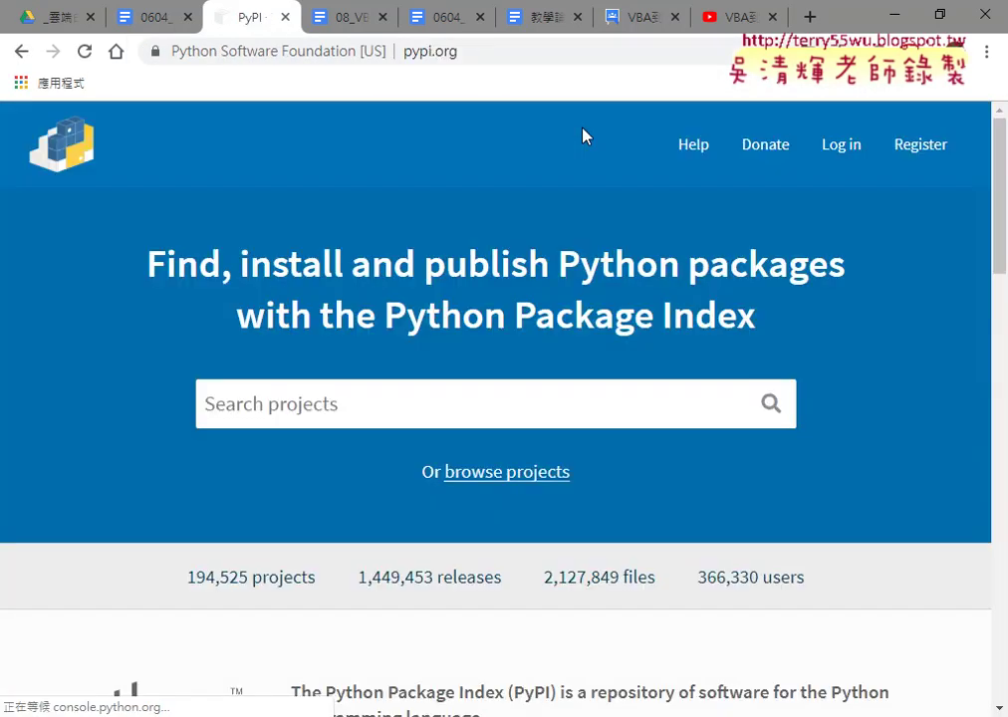
{"action": "left_click", "coordinate": [389, 414]}
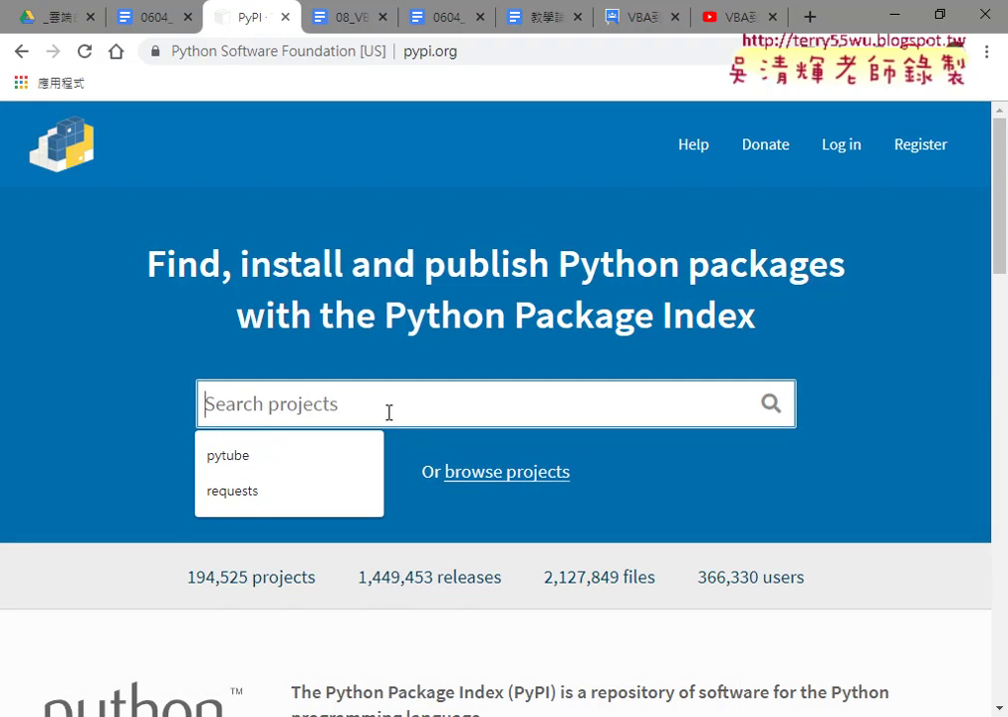
{"action": "key", "text": "Down"}
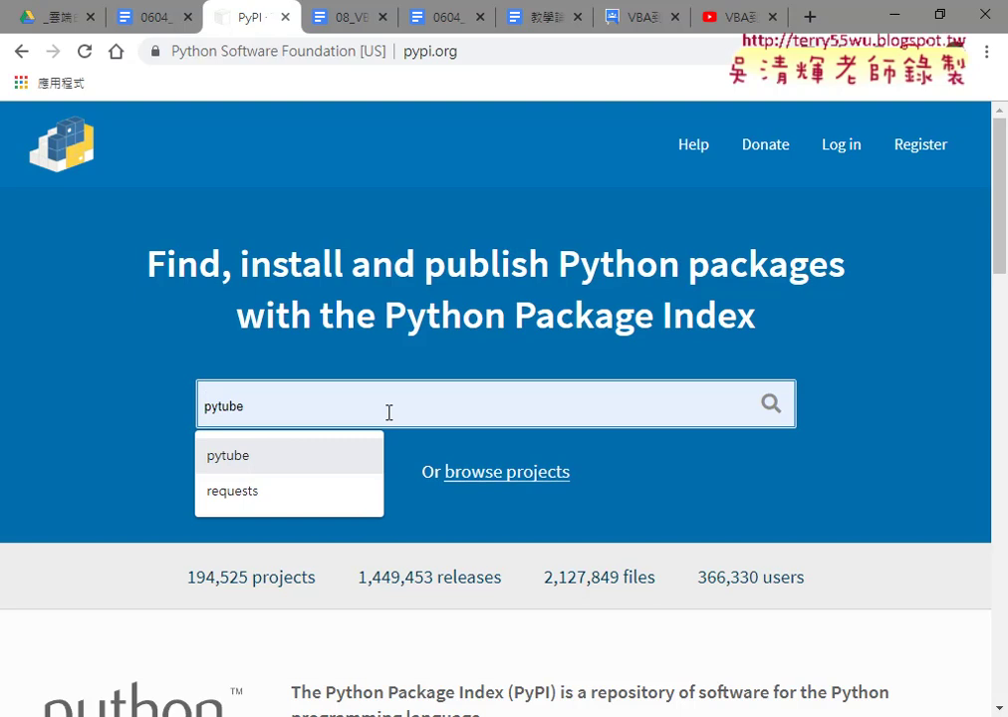
{"action": "key", "text": "Return"}
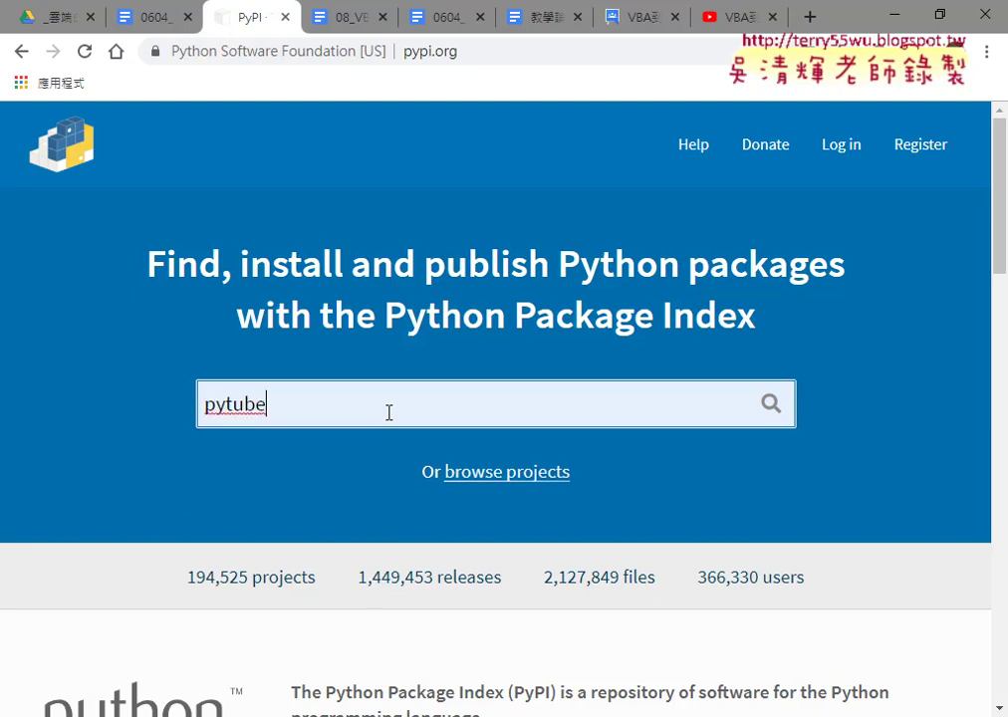
{"action": "left_click", "coordinate": [772, 404]}
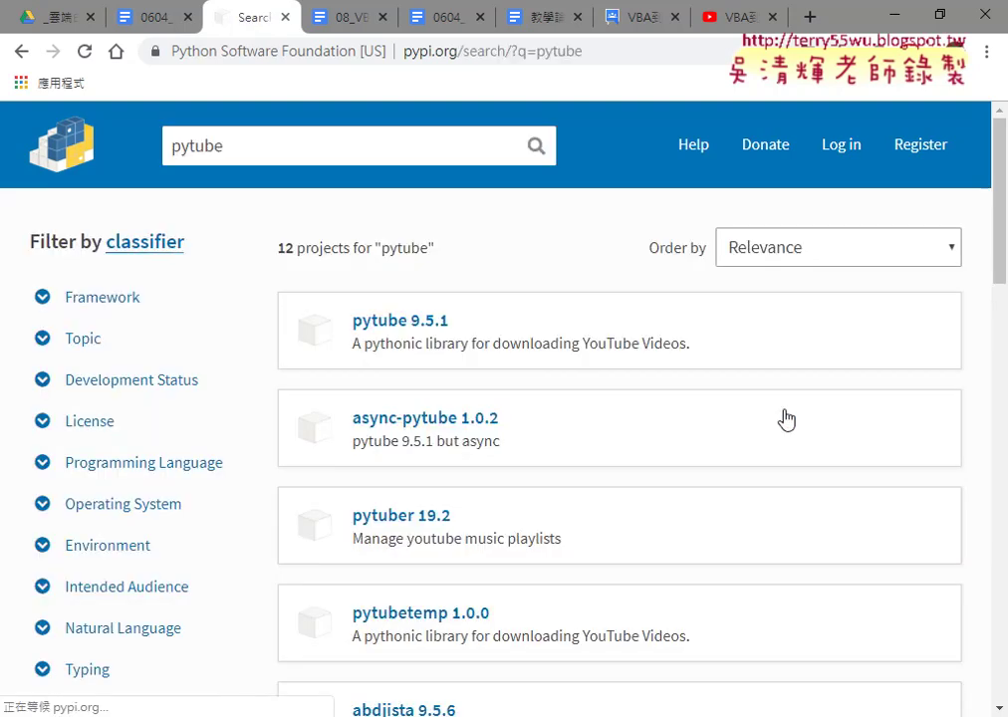
{"action": "left_click", "coordinate": [435, 332]}
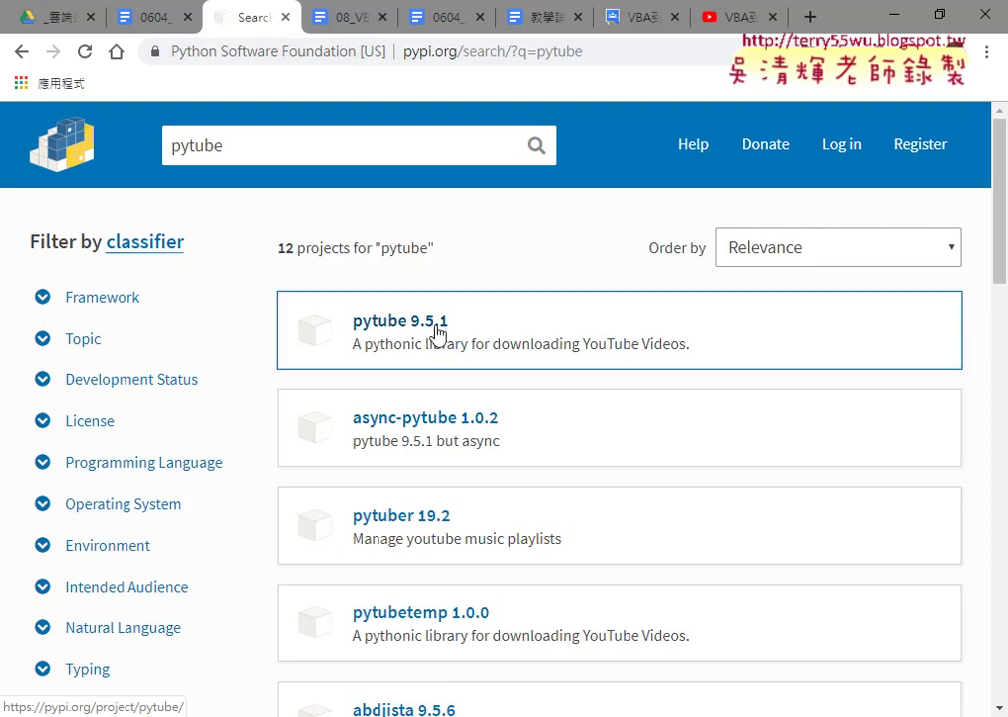
{"action": "scroll", "coordinate": [435, 334], "scroll_direction": "down", "scroll_amount": 3}
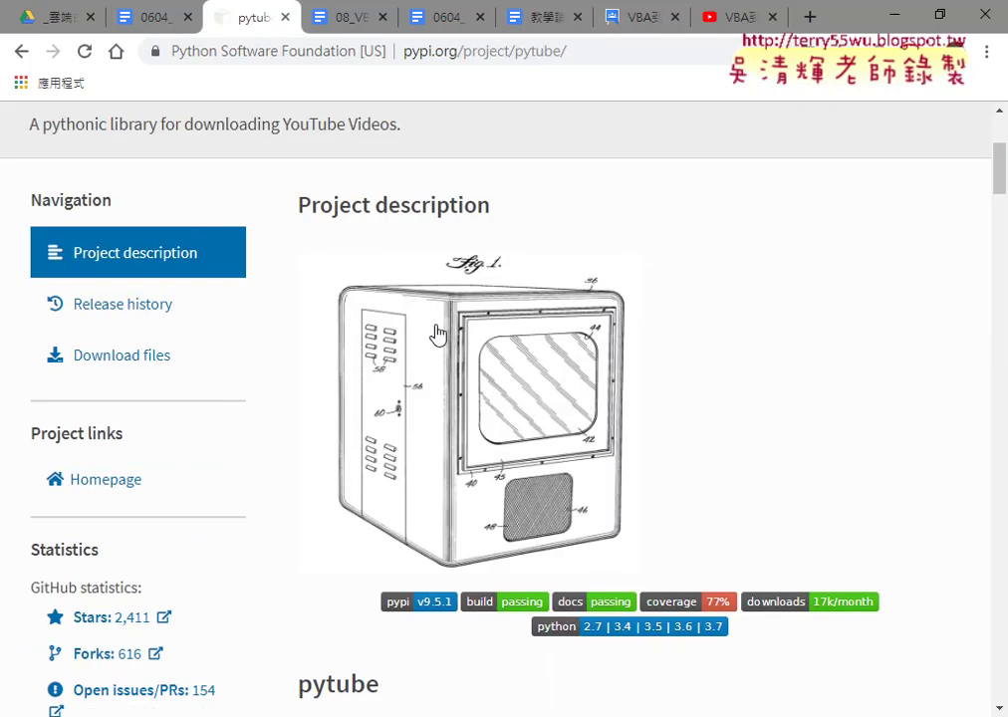
Step: Select the 'pip install pytube' command and copy it to the clipboard
{"action": "scroll", "coordinate": [438, 332], "scroll_direction": "down", "scroll_amount": 2}
{"action": "scroll", "coordinate": [441, 333], "scroll_direction": "up", "scroll_amount": 2}
{"action": "scroll", "coordinate": [441, 335], "scroll_direction": "up", "scroll_amount": 3}
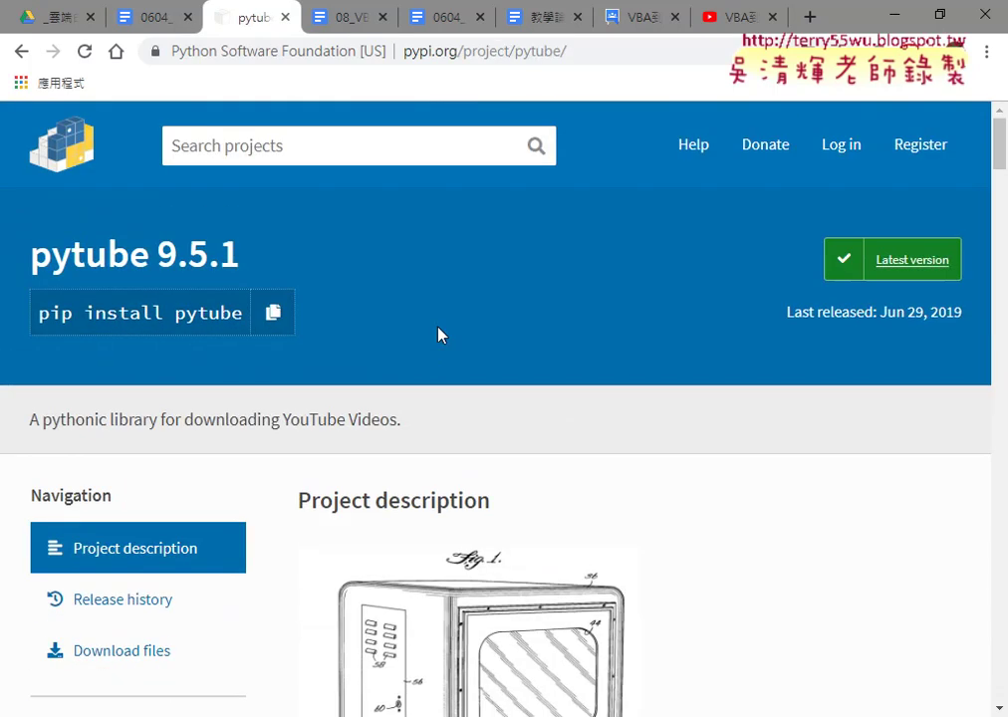
{"action": "mouse_move", "coordinate": [36, 312]}
{"action": "left_mouse_down"}
{"action": "mouse_move", "coordinate": [223, 302]}
{"action": "mouse_move", "coordinate": [249, 311]}
{"action": "left_mouse_up"}
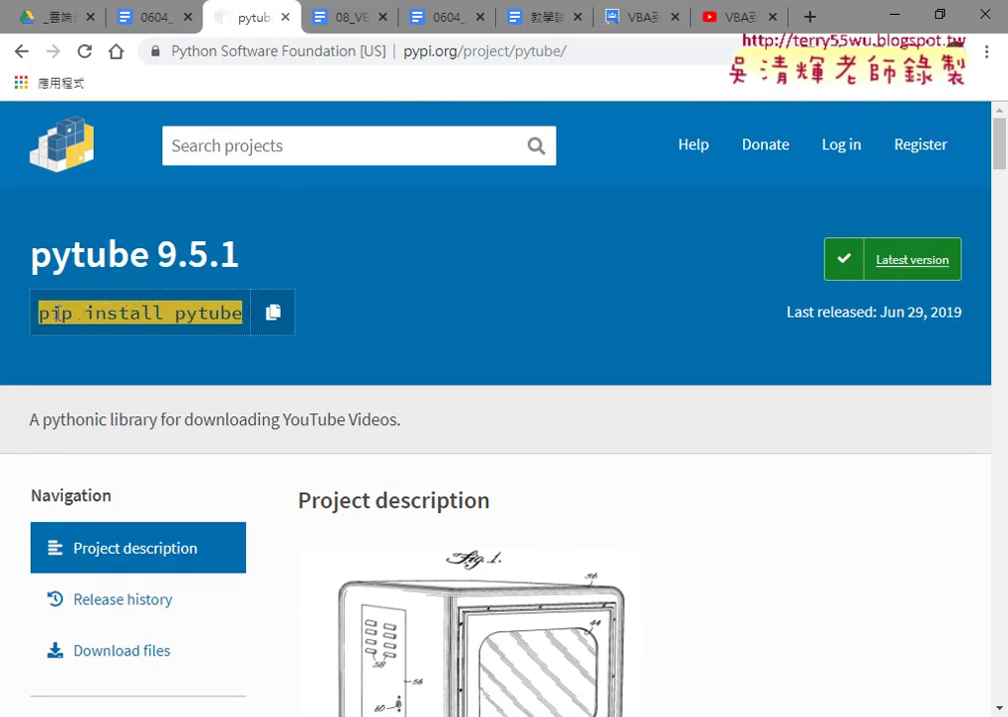
{"action": "left_click", "coordinate": [266, 314]}
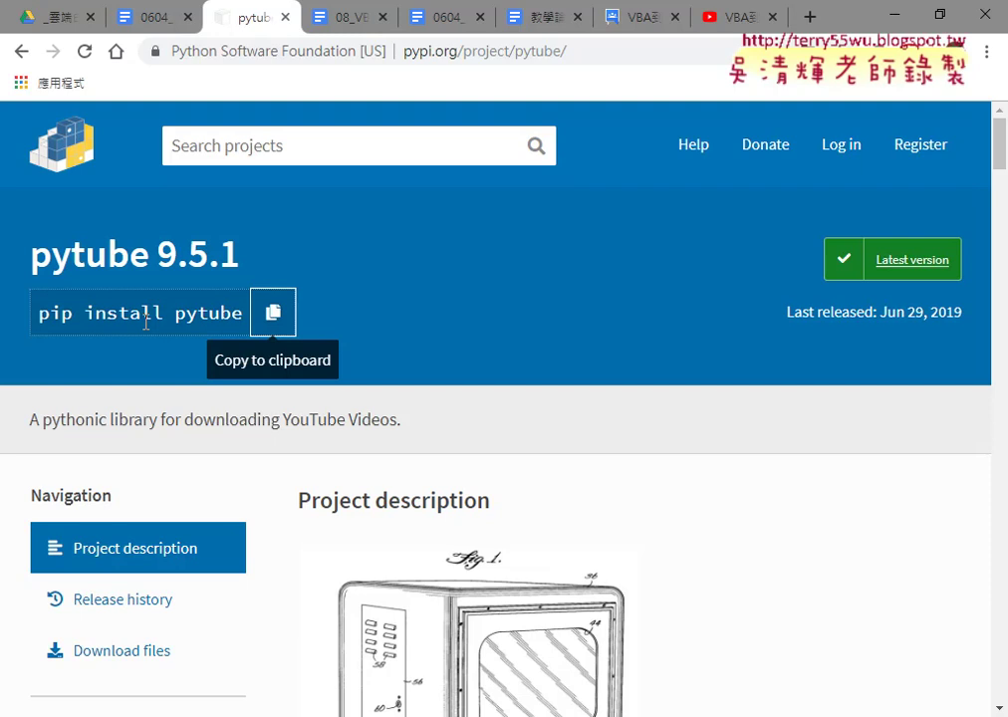
Step: Highlight the example code's first line, then its video URL and the 'mp4' filter value
{"action": "scroll", "coordinate": [392, 396], "scroll_direction": "down", "scroll_amount": 4}
{"action": "scroll", "coordinate": [489, 389], "scroll_direction": "down", "scroll_amount": 3}
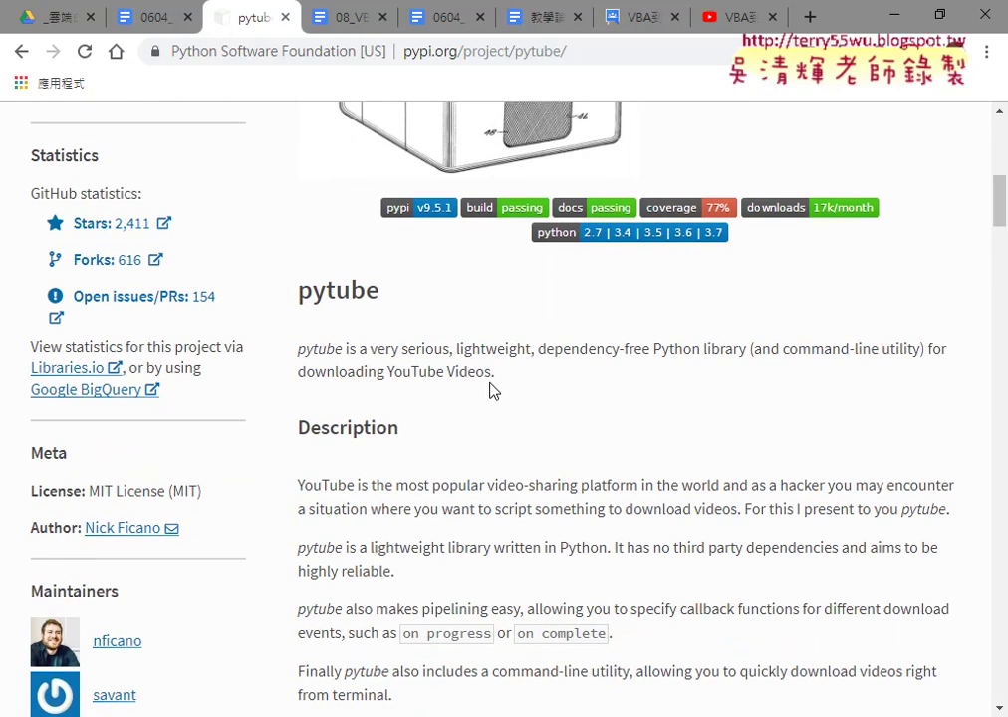
{"action": "scroll", "coordinate": [489, 389], "scroll_direction": "down", "scroll_amount": 2}
{"action": "scroll", "coordinate": [490, 389], "scroll_direction": "down", "scroll_amount": 2}
{"action": "scroll", "coordinate": [489, 390], "scroll_direction": "down", "scroll_amount": 2}
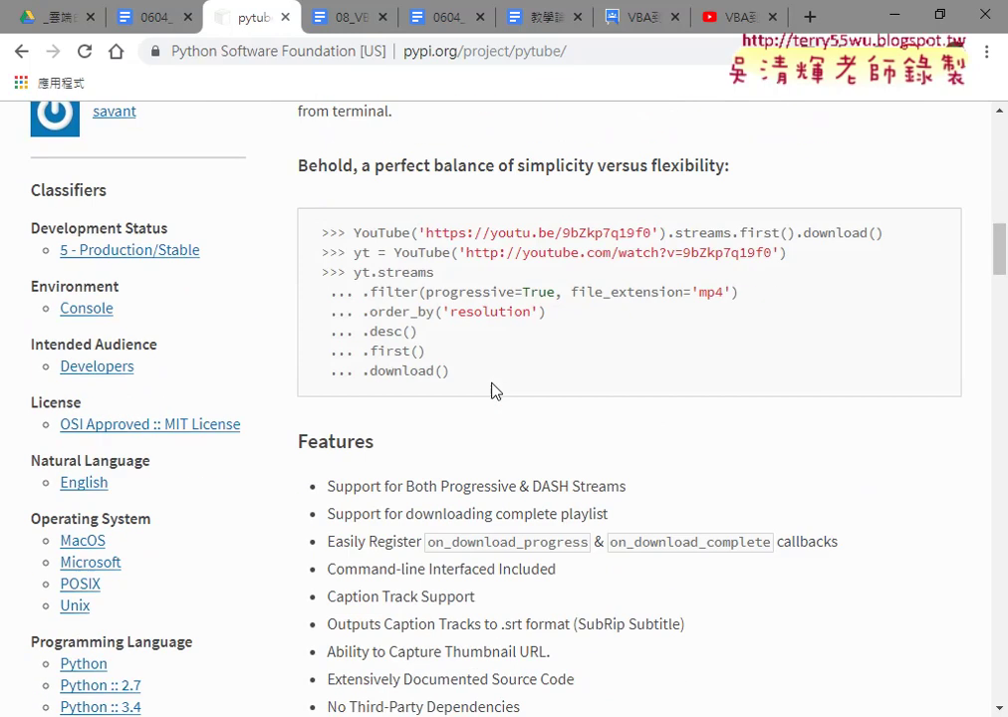
{"action": "left_click_drag", "start_coordinate": [355, 225], "coordinate": [882, 223]}
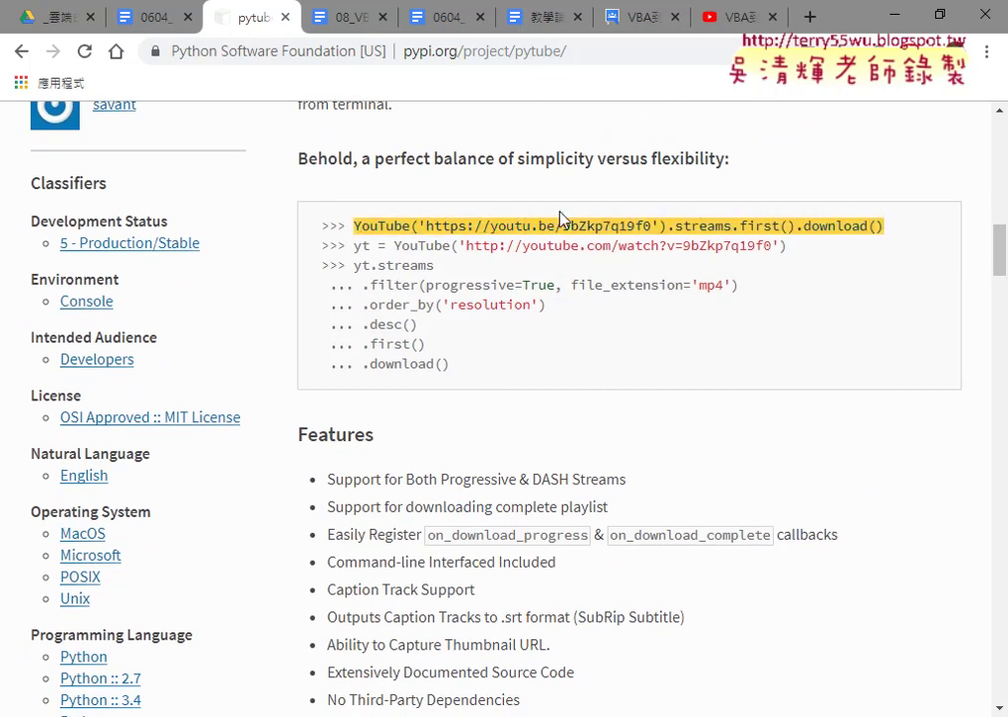
{"action": "left_click", "coordinate": [560, 218]}
{"action": "left_click_drag", "start_coordinate": [419, 225], "coordinate": [657, 225]}
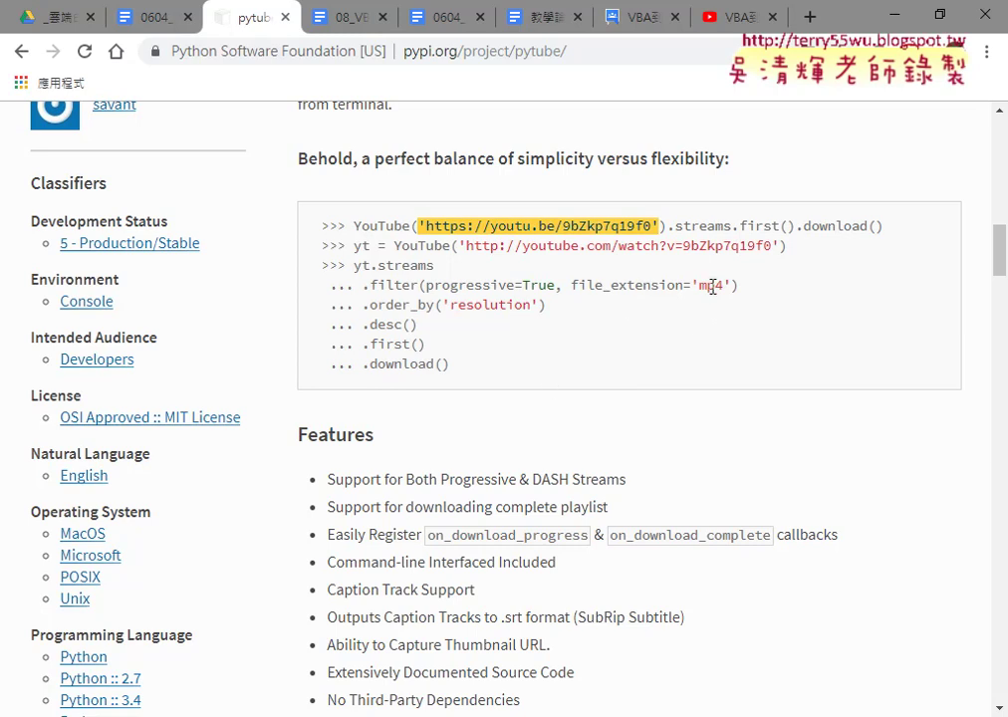
{"action": "left_click_drag", "start_coordinate": [699, 286], "coordinate": [723, 285]}
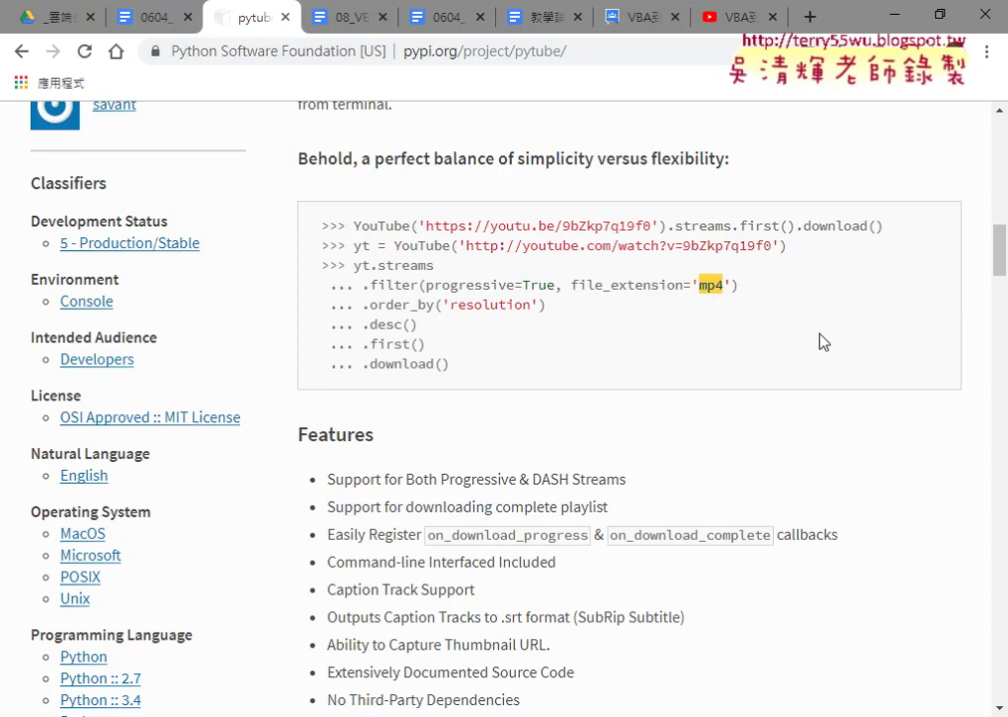
Step: In the stream listing example, highlight the res field and the 30fps frame-rate value
{"action": "scroll", "coordinate": [823, 341], "scroll_direction": "down", "scroll_amount": 1}
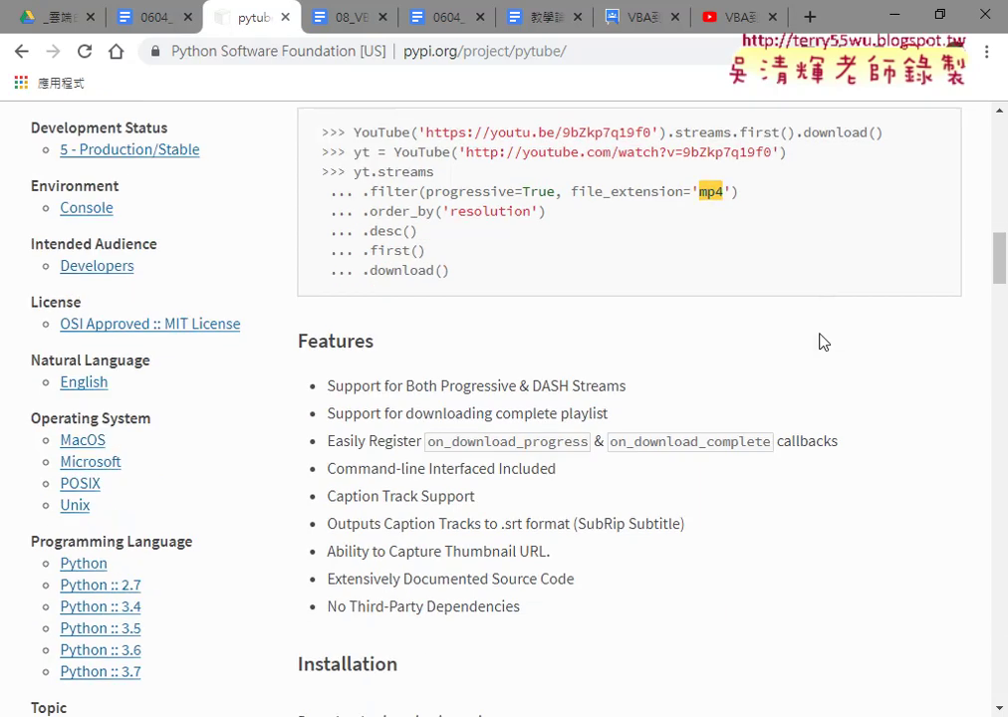
{"action": "scroll", "coordinate": [822, 342], "scroll_direction": "down", "scroll_amount": 2}
{"action": "scroll", "coordinate": [823, 341], "scroll_direction": "down", "scroll_amount": 1}
{"action": "scroll", "coordinate": [823, 341], "scroll_direction": "down", "scroll_amount": 1}
{"action": "scroll", "coordinate": [822, 342], "scroll_direction": "down", "scroll_amount": 1}
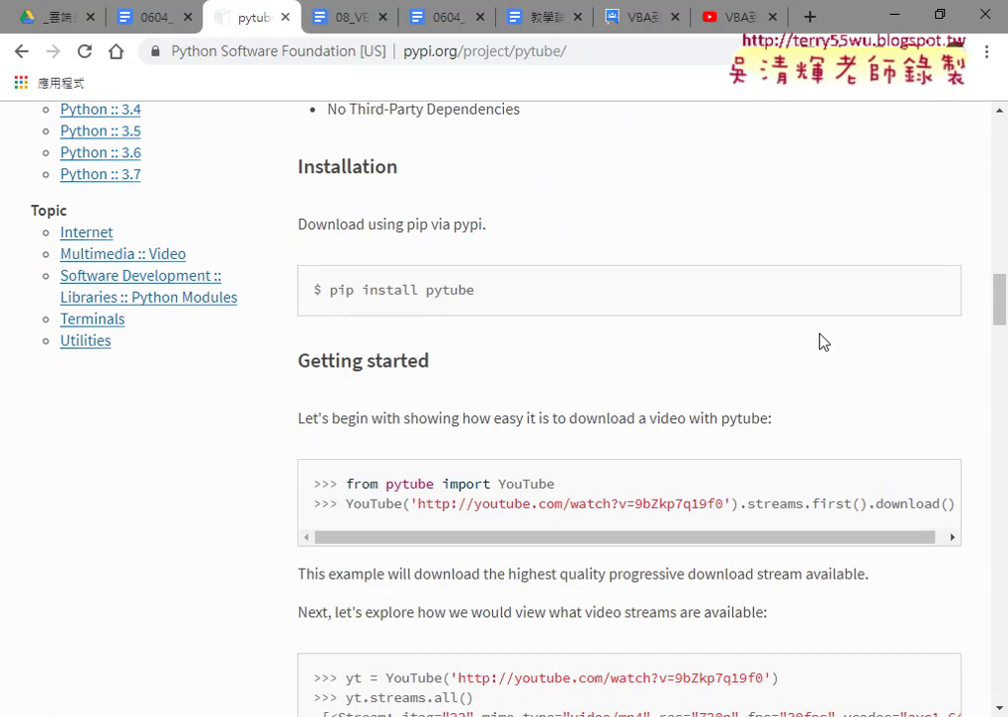
{"action": "scroll", "coordinate": [823, 341], "scroll_direction": "down", "scroll_amount": 3}
{"action": "scroll", "coordinate": [822, 341], "scroll_direction": "down", "scroll_amount": 2}
{"action": "scroll", "coordinate": [822, 341], "scroll_direction": "down", "scroll_amount": 1}
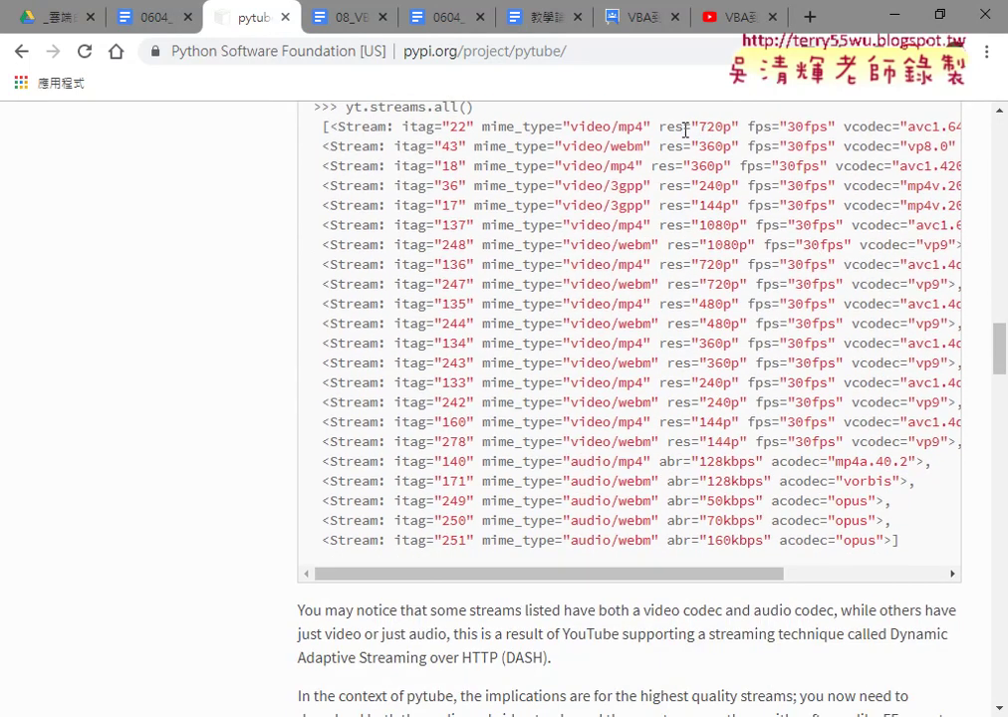
{"action": "left_click_drag", "start_coordinate": [655, 126], "coordinate": [698, 127]}
{"action": "left_click_drag", "start_coordinate": [788, 126], "coordinate": [828, 129]}
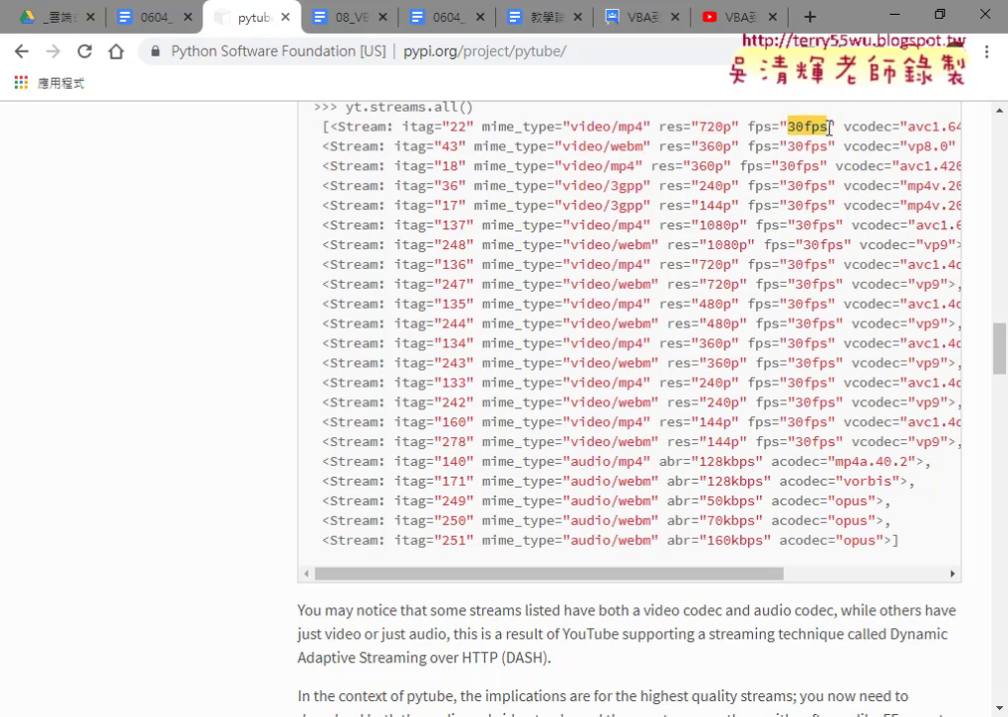
Step: Return to the Project description and open pytube's Homepage link to its GitHub repository
{"action": "scroll", "coordinate": [828, 128], "scroll_direction": "up", "scroll_amount": 4}
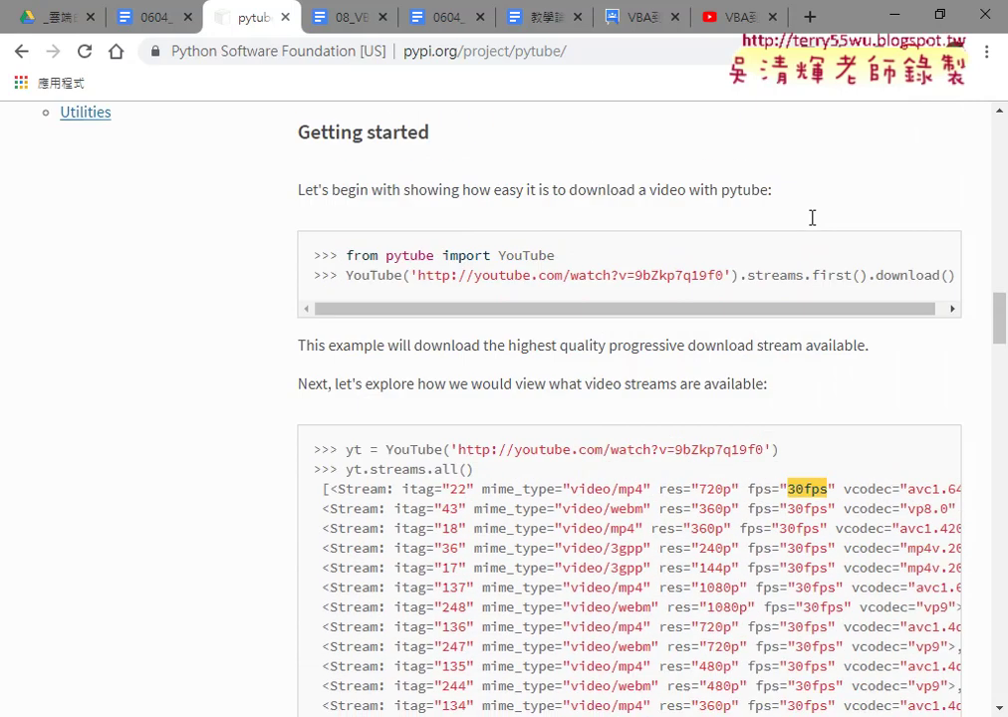
{"action": "scroll", "coordinate": [811, 217], "scroll_direction": "up", "scroll_amount": 2}
{"action": "scroll", "coordinate": [813, 225], "scroll_direction": "up", "scroll_amount": 1}
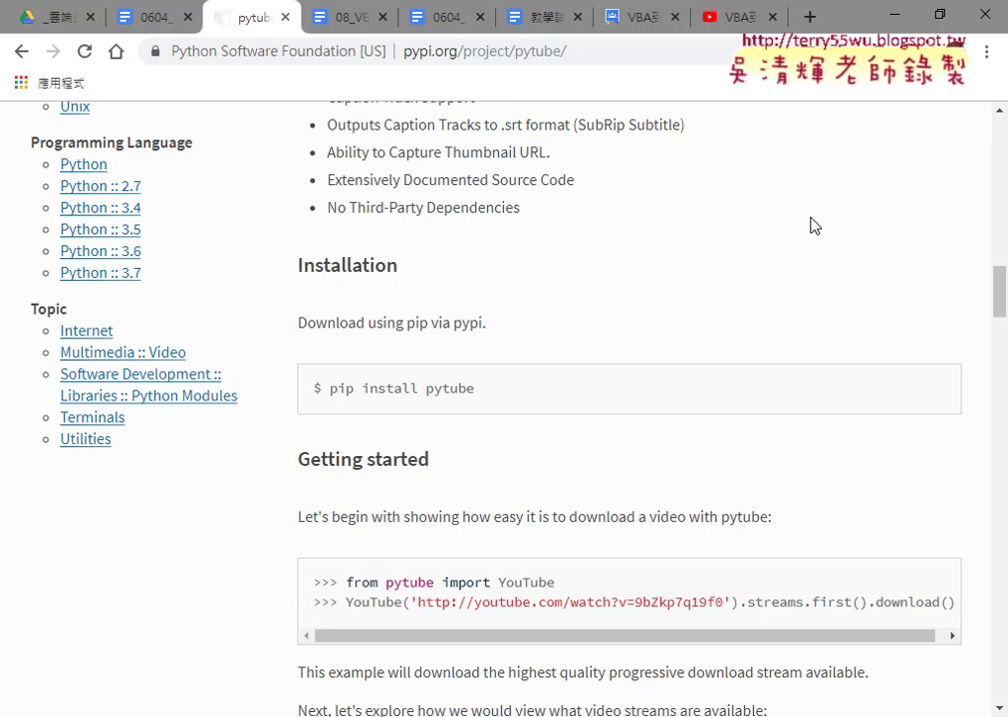
{"action": "scroll", "coordinate": [717, 279], "scroll_direction": "up", "scroll_amount": 6}
{"action": "scroll", "coordinate": [348, 301], "scroll_direction": "up", "scroll_amount": 3}
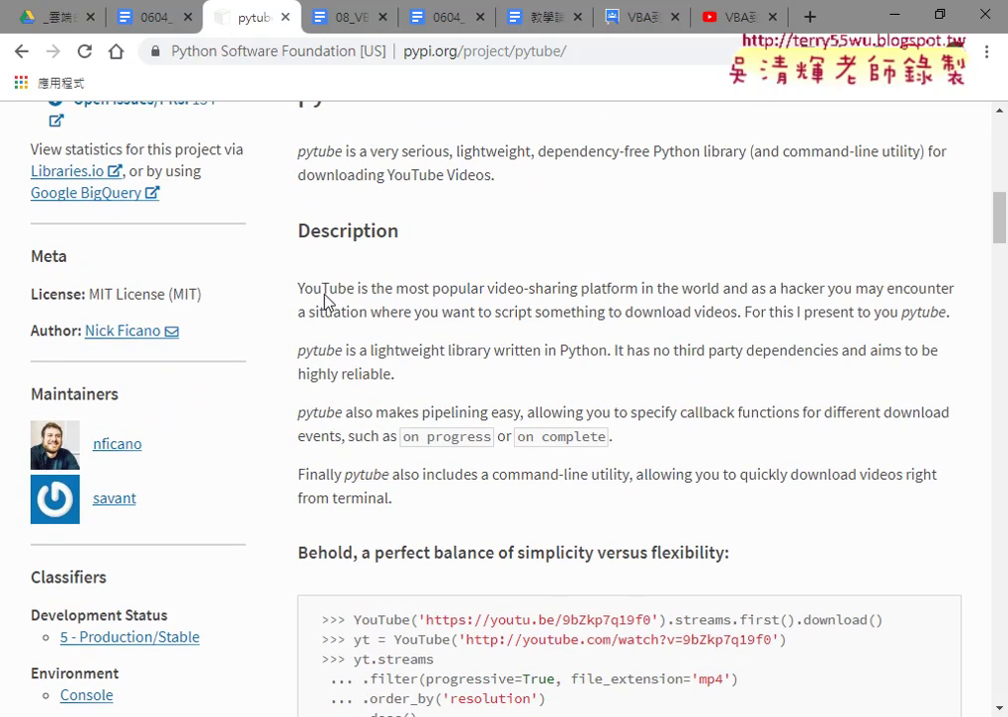
{"action": "scroll", "coordinate": [324, 298], "scroll_direction": "up", "scroll_amount": 3}
{"action": "scroll", "coordinate": [319, 299], "scroll_direction": "up", "scroll_amount": 3}
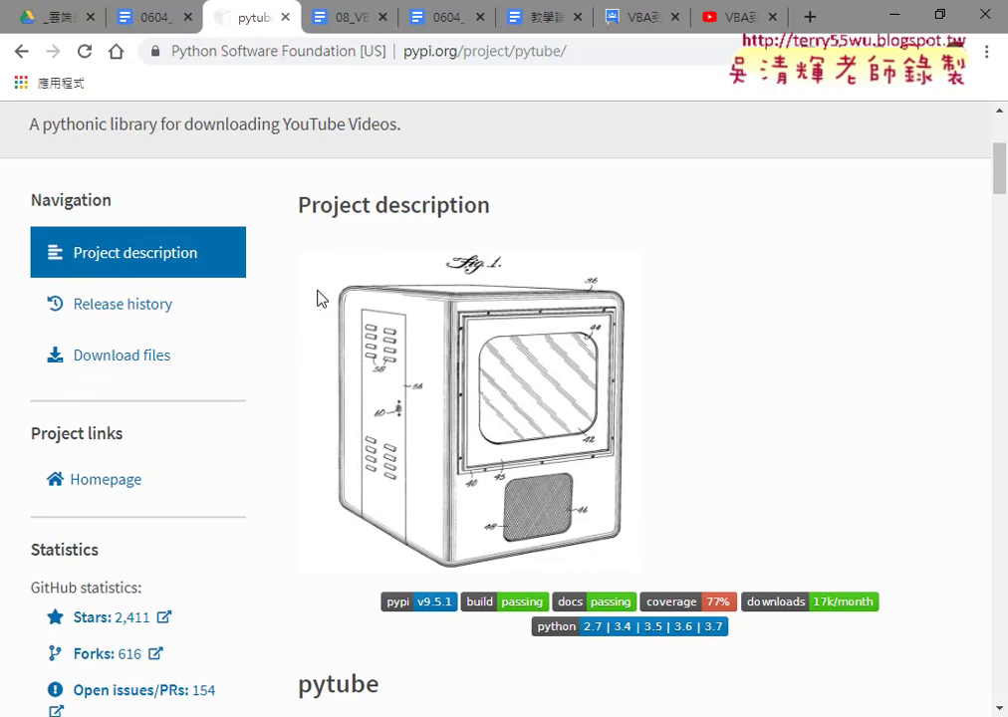
{"action": "scroll", "coordinate": [318, 299], "scroll_direction": "up", "scroll_amount": 2}
{"action": "scroll", "coordinate": [319, 299], "scroll_direction": "up", "scroll_amount": 2}
{"action": "scroll", "coordinate": [319, 299], "scroll_direction": "down", "scroll_amount": 4}
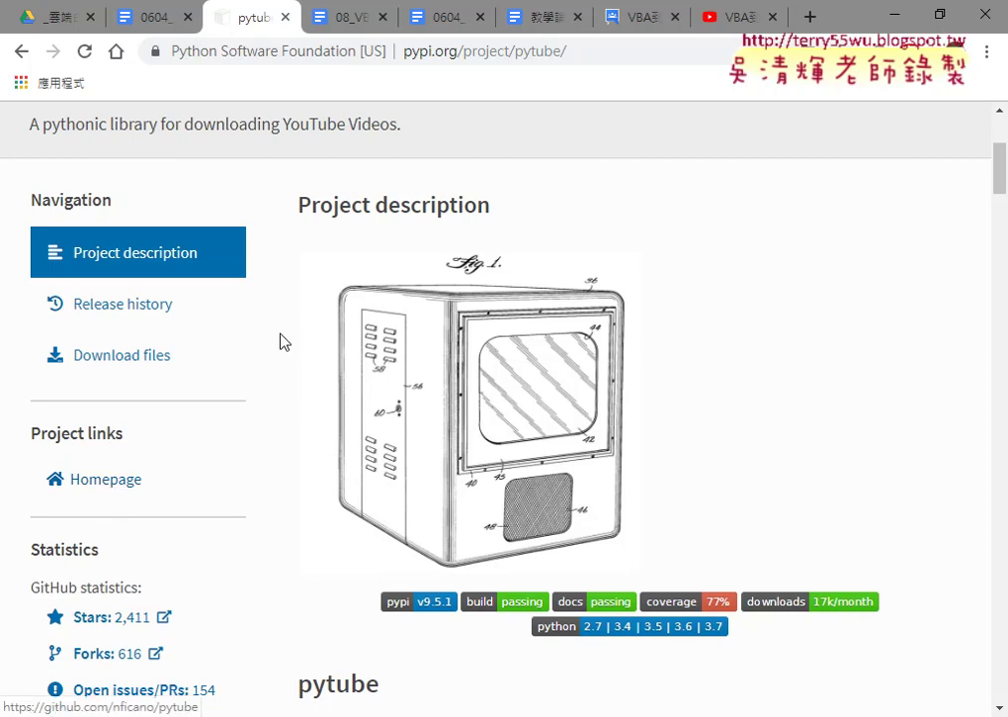
{"action": "left_click", "coordinate": [101, 483]}
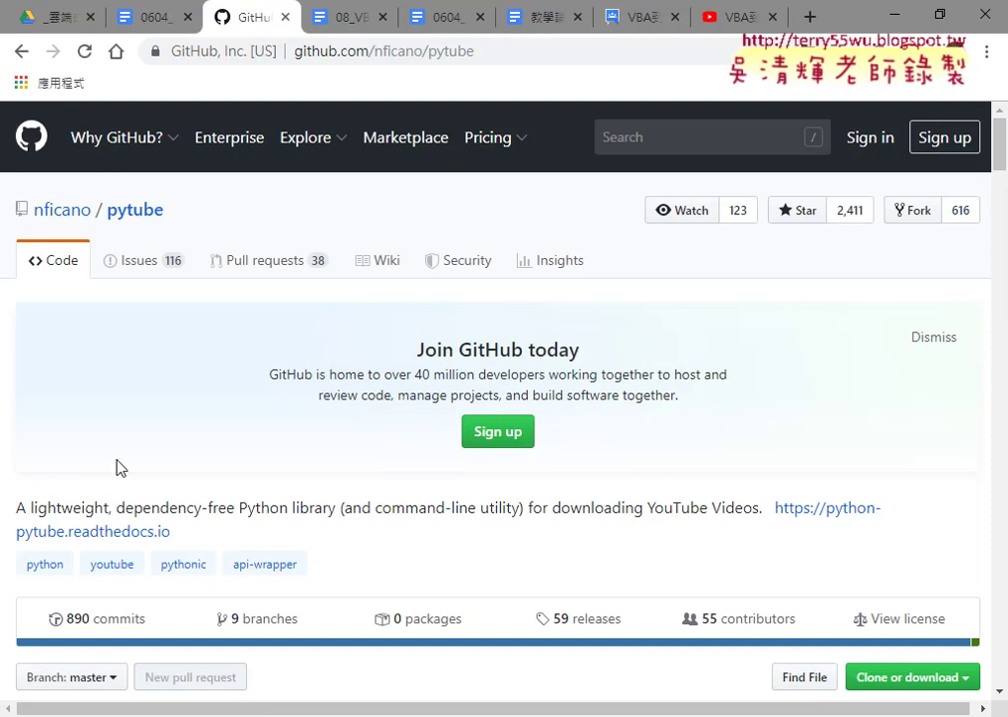
{"action": "left_click", "coordinate": [152, 262]}
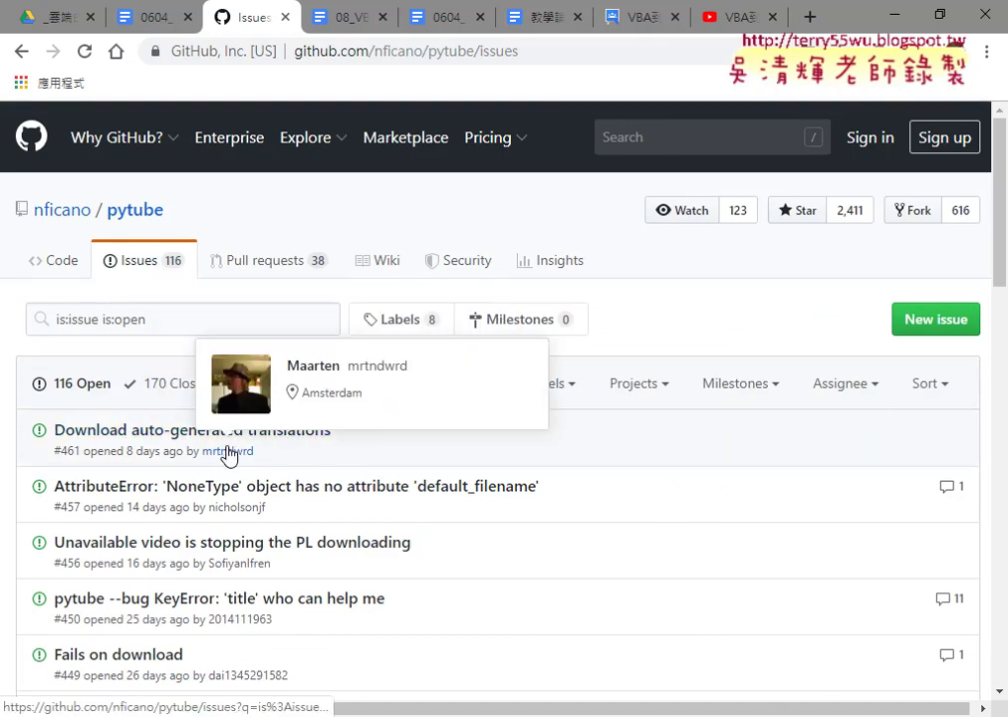
{"action": "left_click", "coordinate": [175, 438]}
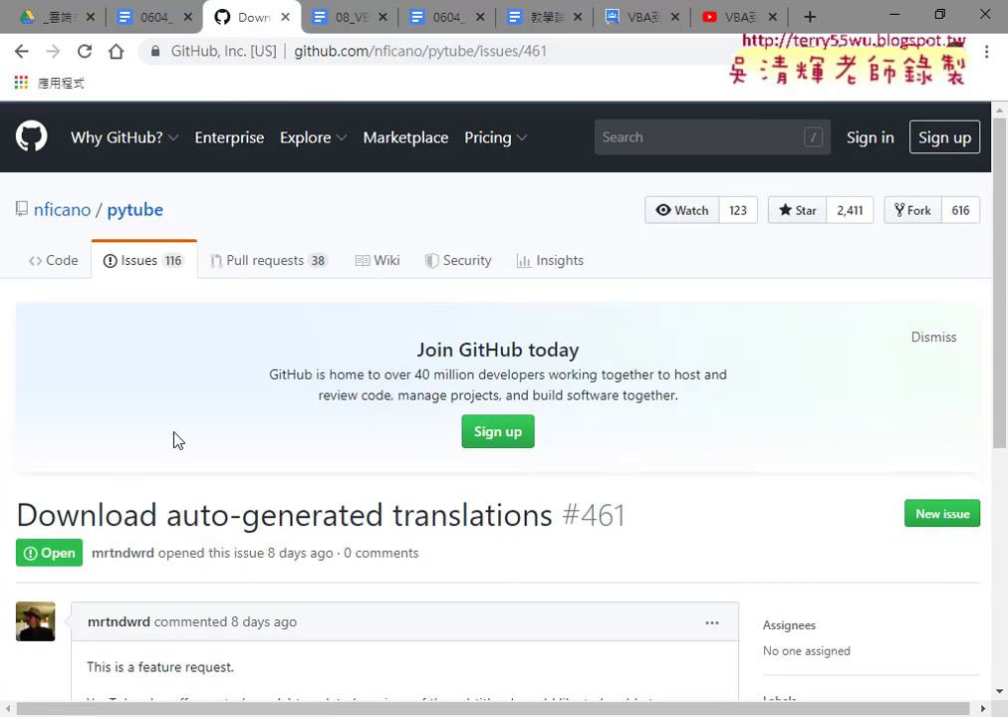
{"action": "scroll", "coordinate": [176, 438], "scroll_direction": "down", "scroll_amount": 4}
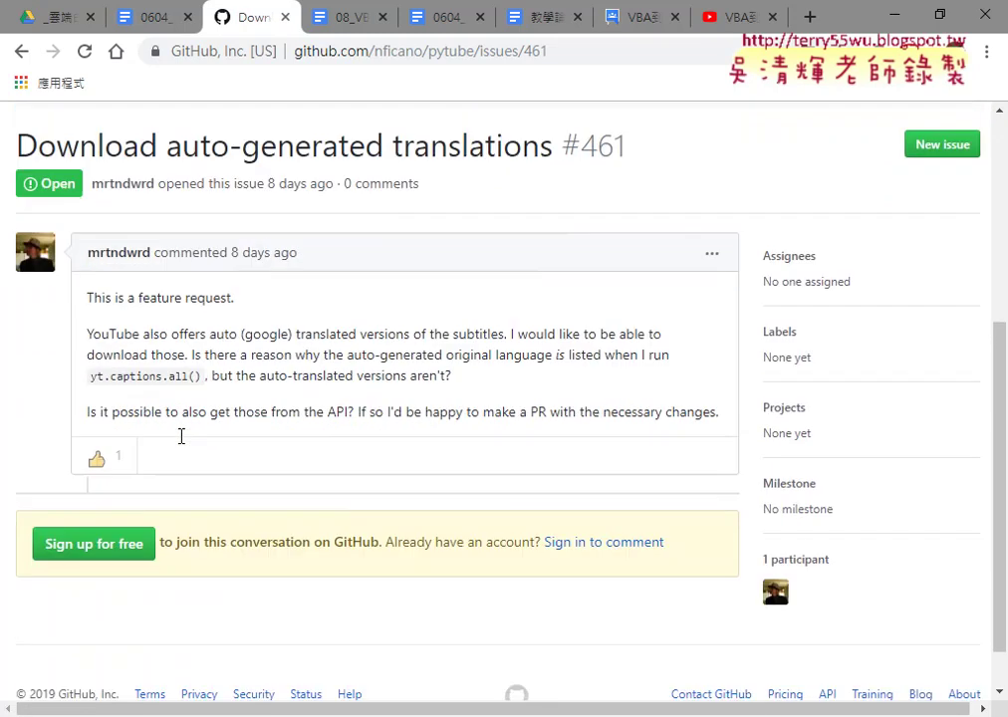
{"action": "scroll", "coordinate": [182, 435], "scroll_direction": "down", "scroll_amount": 1}
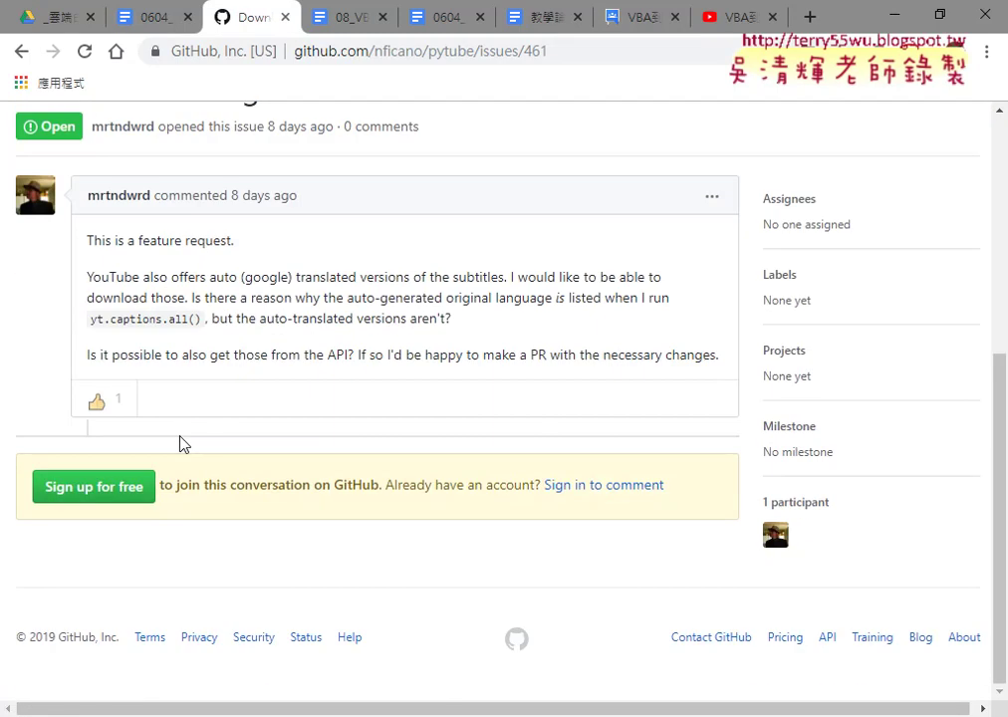
{"action": "left_click", "coordinate": [20, 58]}
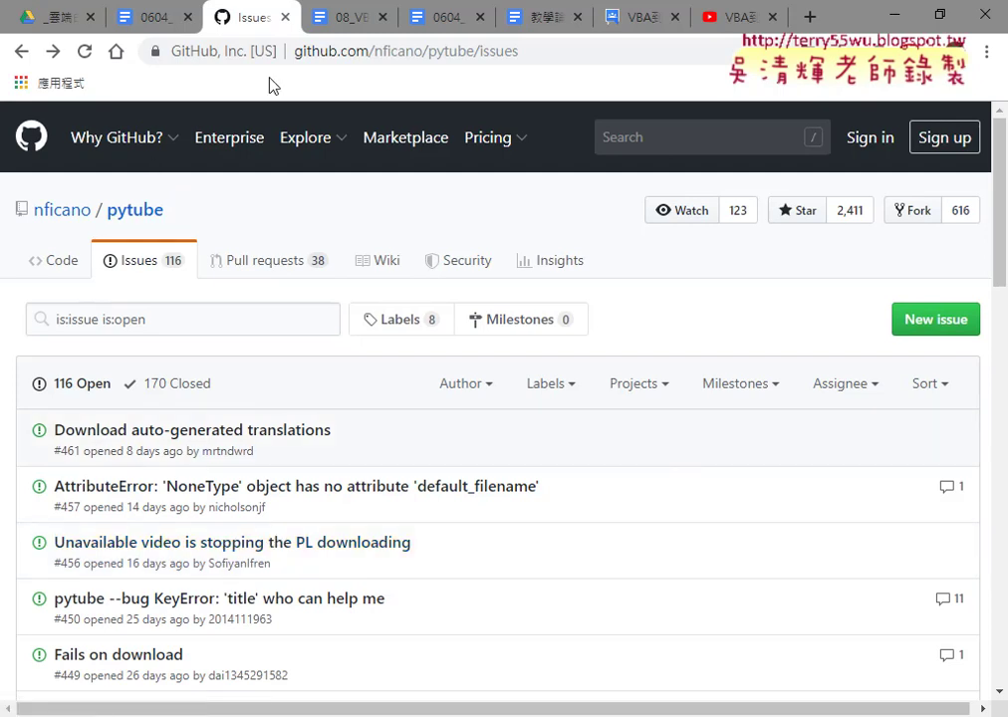
{"action": "left_click", "coordinate": [22, 52]}
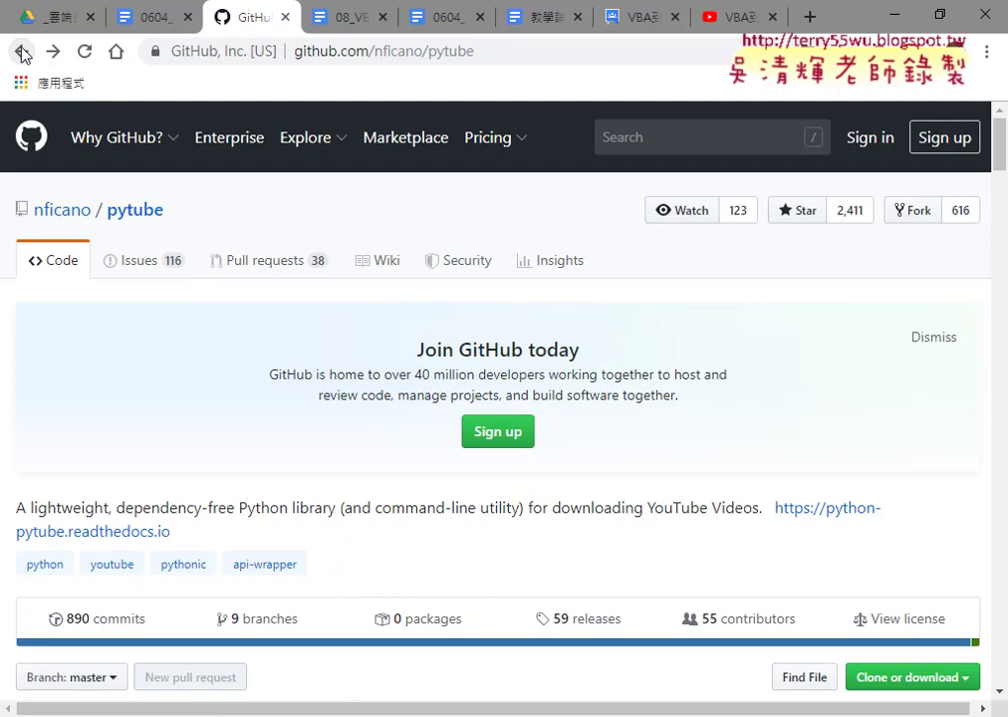
Step: Go back through the pytube page and the pytube search results to the PyPI home page
{"action": "left_click", "coordinate": [22, 51]}
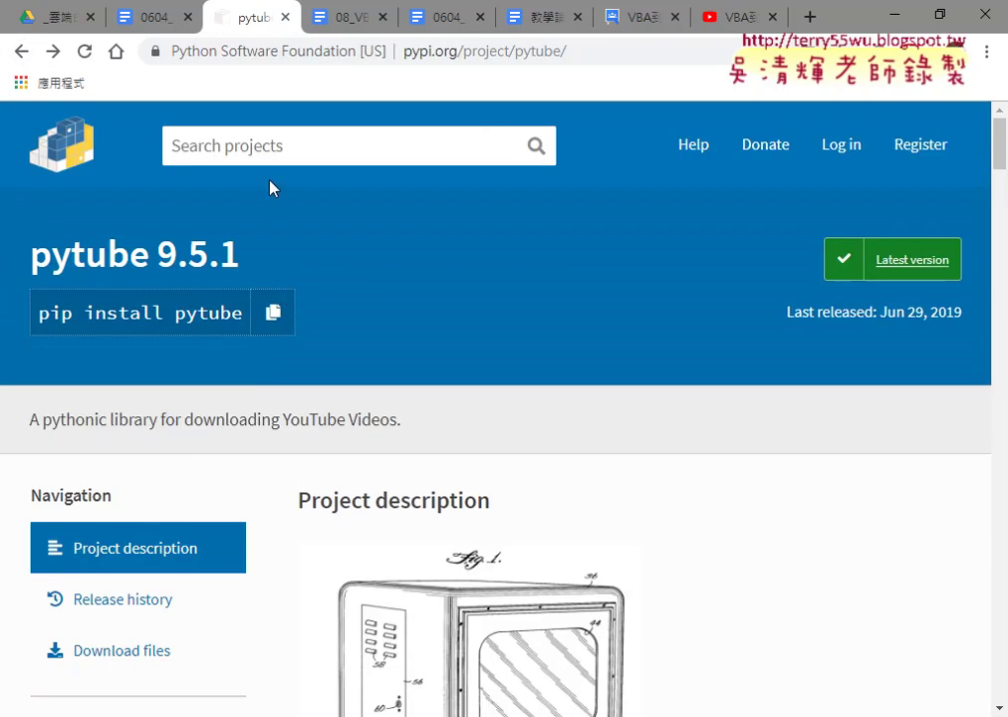
{"action": "left_click", "coordinate": [261, 145]}
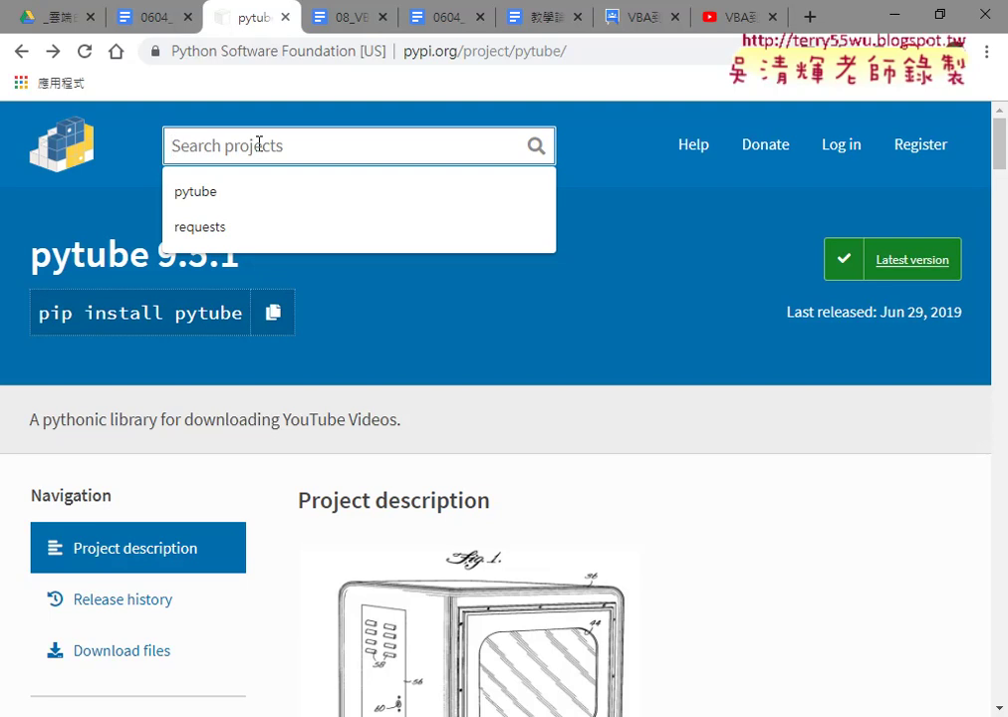
{"action": "left_click", "coordinate": [24, 50]}
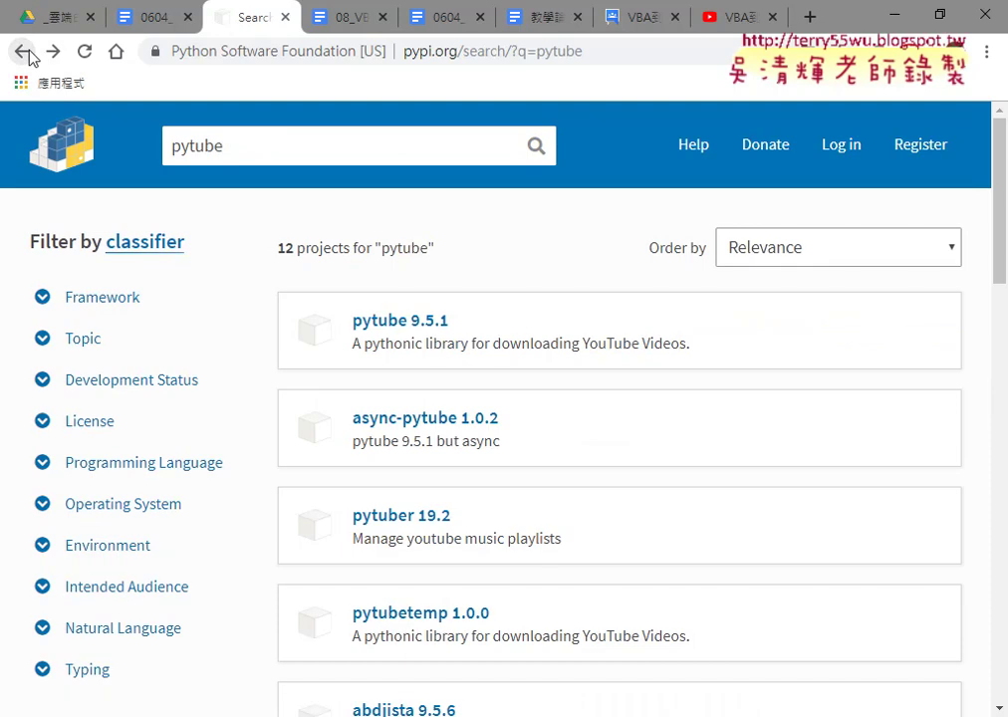
{"action": "left_click", "coordinate": [25, 52]}
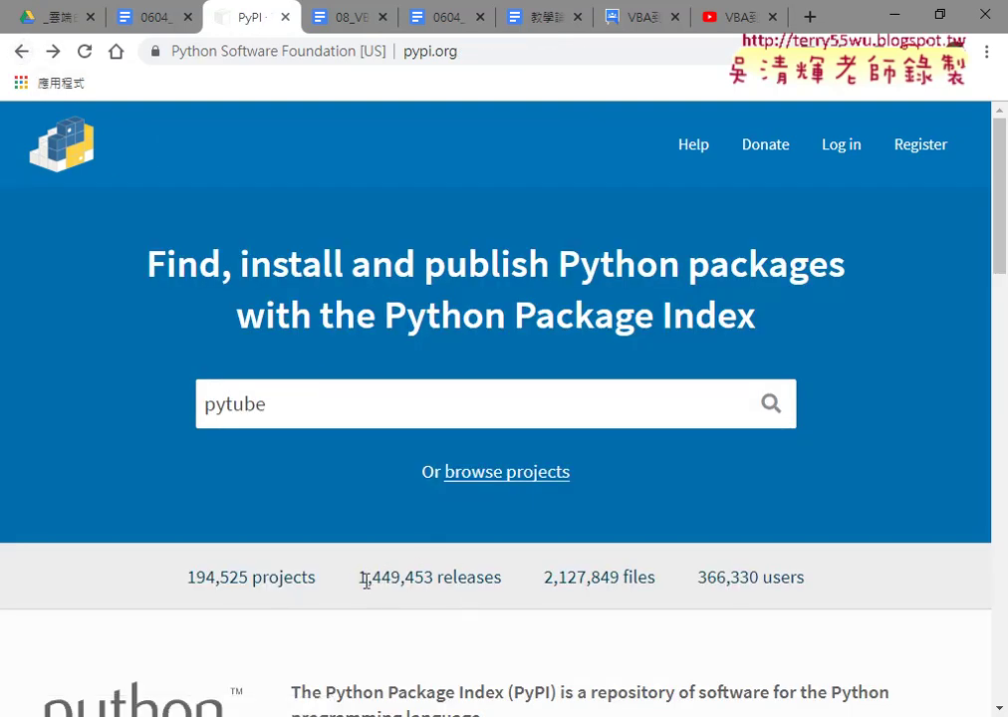
Step: Highlight the 1,449,453 releases figure, the word 'projects', and the 194,525 projects figure
{"action": "left_click_drag", "start_coordinate": [360, 579], "coordinate": [435, 575]}
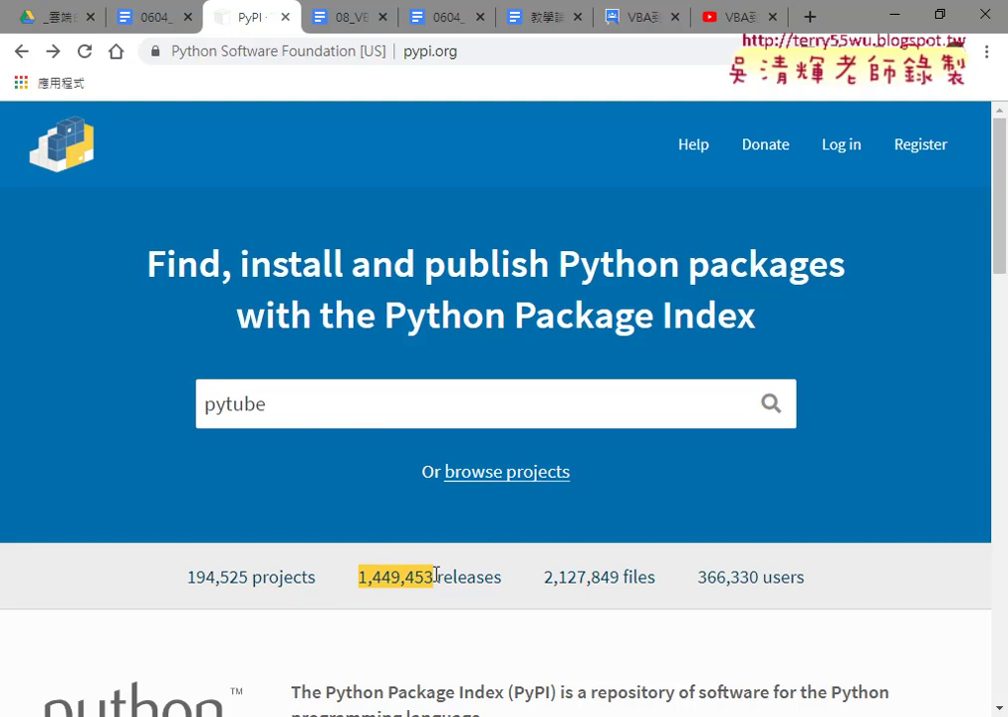
{"action": "left_click_drag", "start_coordinate": [253, 577], "coordinate": [308, 575]}
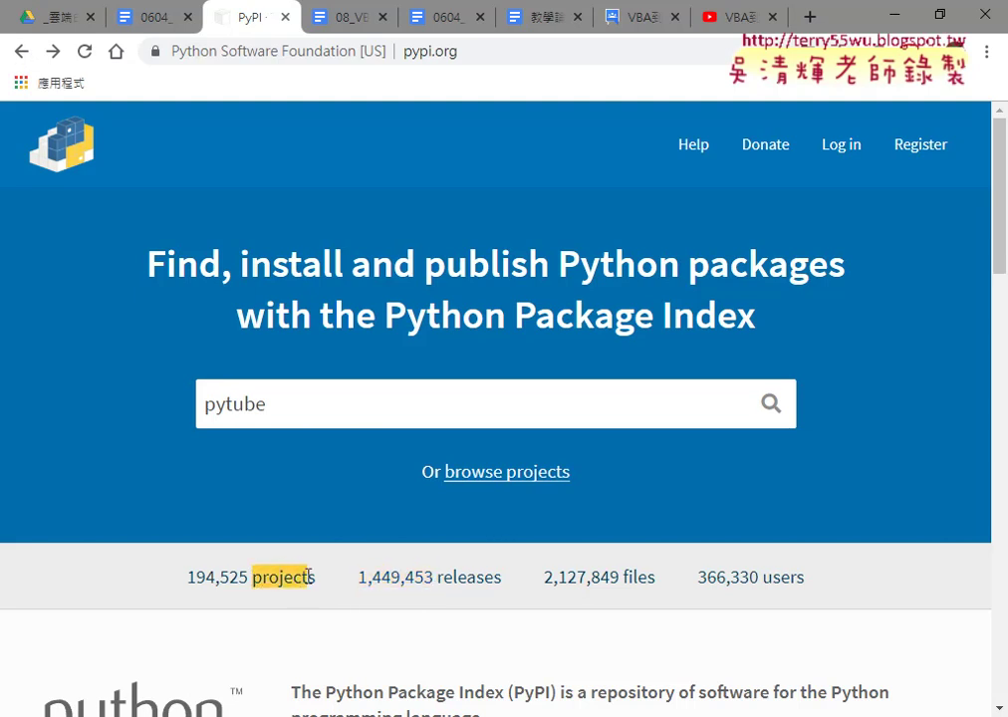
{"action": "left_click_drag", "start_coordinate": [188, 578], "coordinate": [248, 575]}
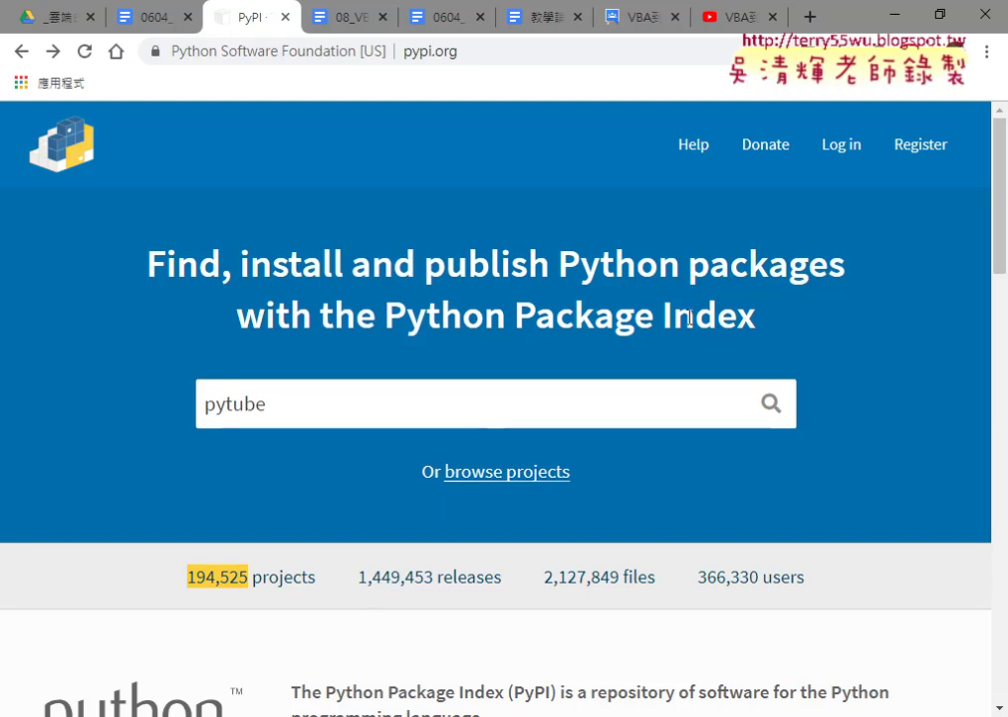
Step: Close the PyPI and 08_VBA tabs and review the pytube download code in the 0604 notes
{"action": "left_click", "coordinate": [286, 17]}
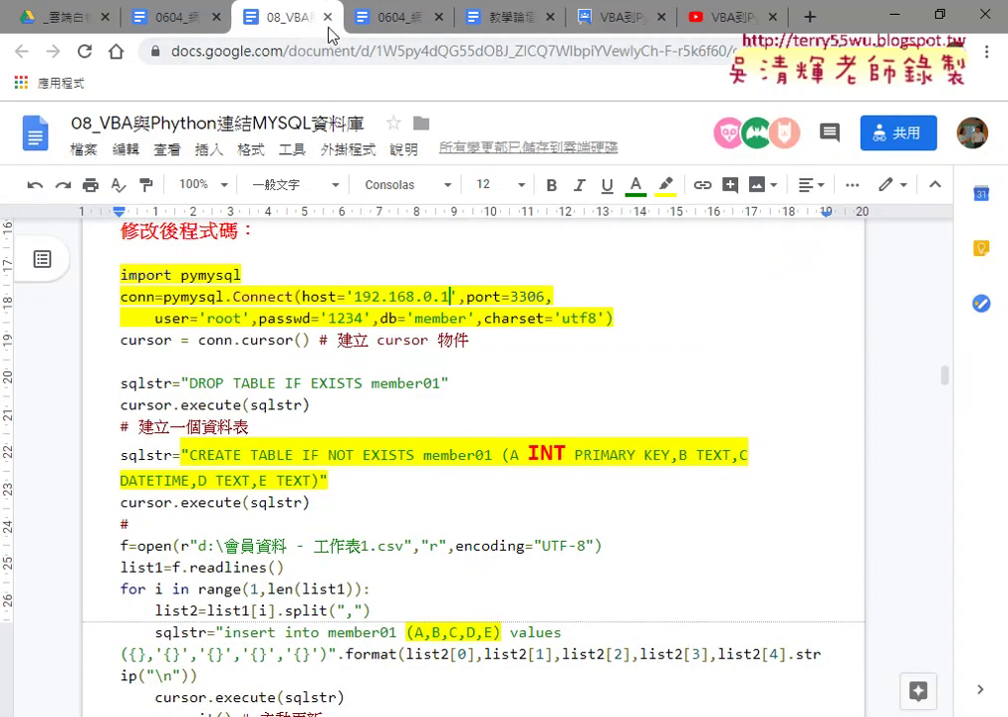
{"action": "left_click", "coordinate": [329, 17]}
{"action": "left_click", "coordinate": [171, 18]}
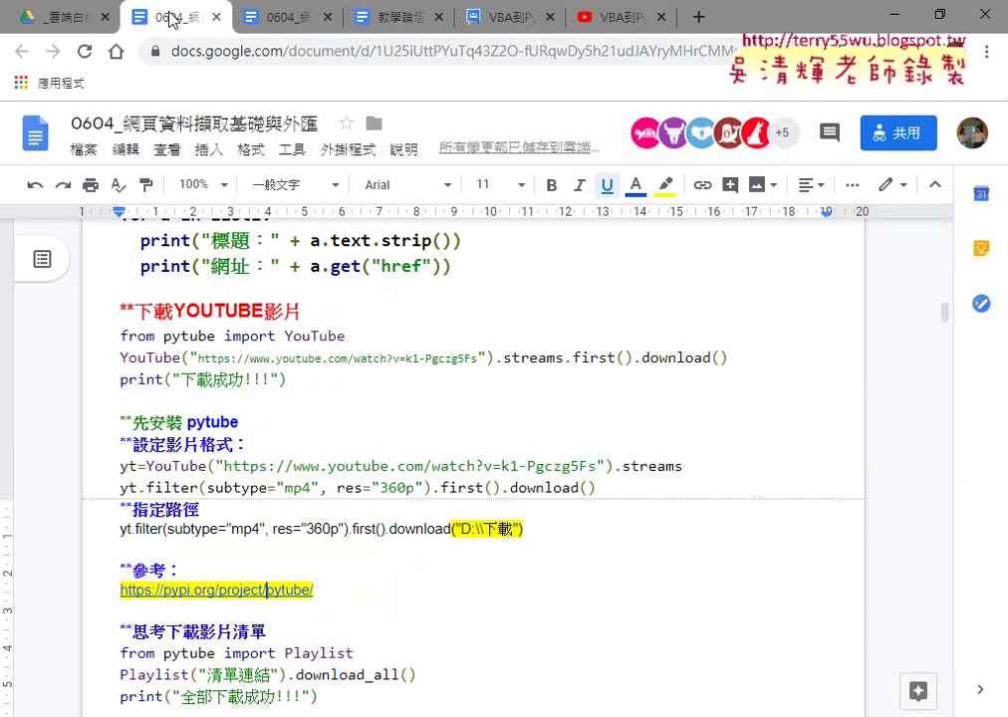
{"action": "scroll", "coordinate": [200, 269], "scroll_direction": "down", "scroll_amount": 1}
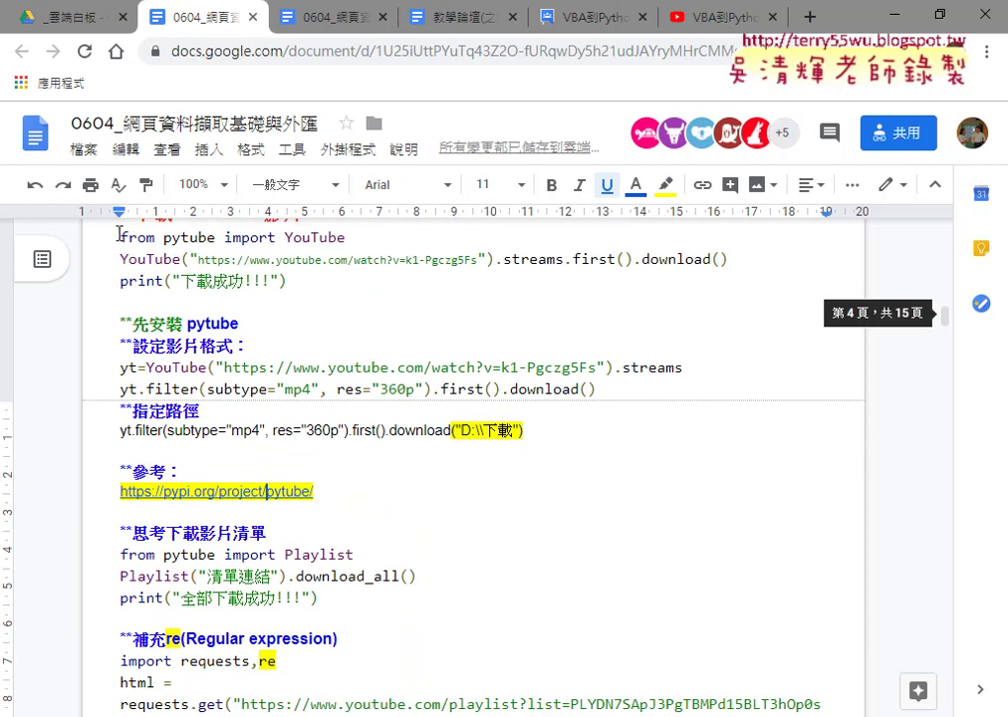
{"action": "left_click_drag", "start_coordinate": [119, 234], "coordinate": [318, 285]}
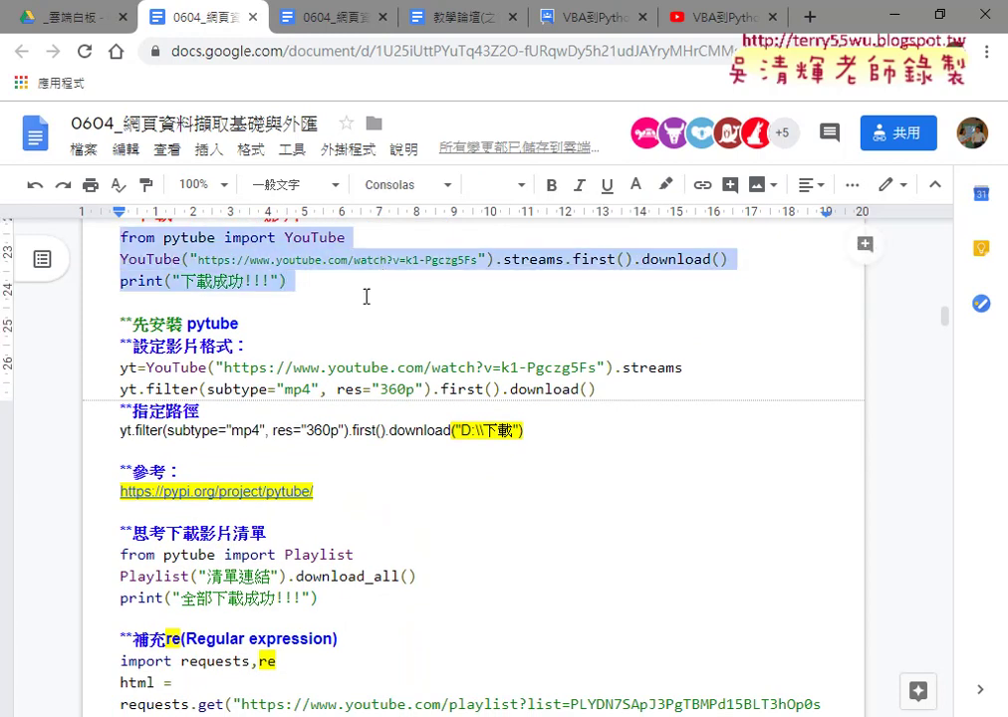
{"action": "left_click_drag", "start_coordinate": [119, 339], "coordinate": [524, 367]}
Step: Scroll down to the 範例二 Yahoo focus-news example and select its heading
{"action": "scroll", "coordinate": [575, 414], "scroll_direction": "down", "scroll_amount": 1}
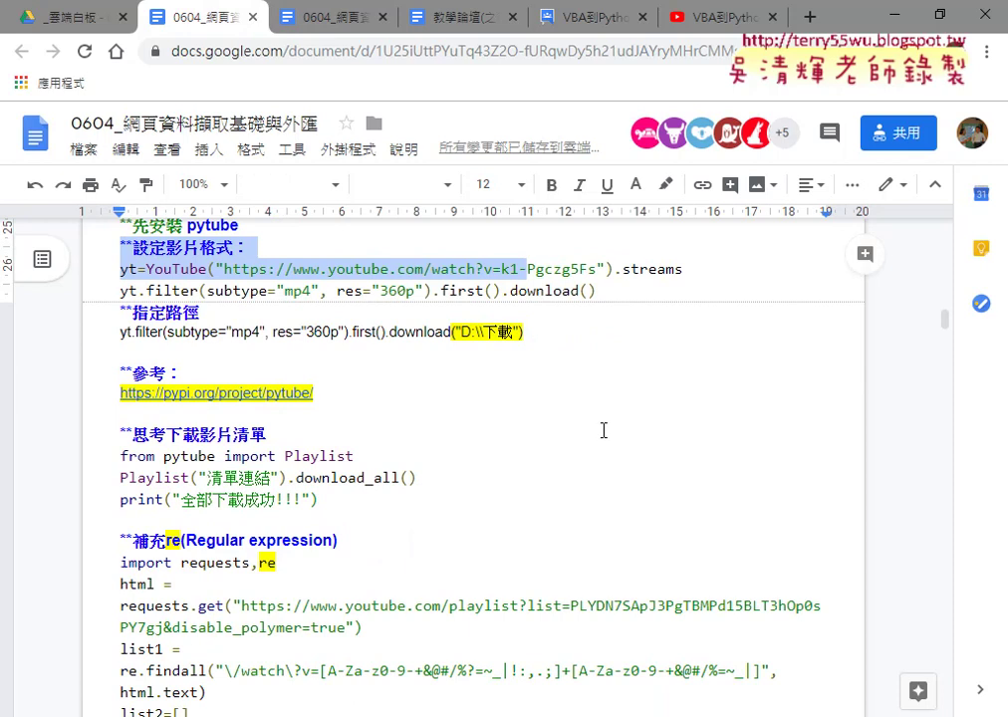
{"action": "scroll", "coordinate": [603, 430], "scroll_direction": "down", "scroll_amount": 2}
{"action": "scroll", "coordinate": [603, 433], "scroll_direction": "down", "scroll_amount": 1}
{"action": "scroll", "coordinate": [603, 434], "scroll_direction": "down", "scroll_amount": 1}
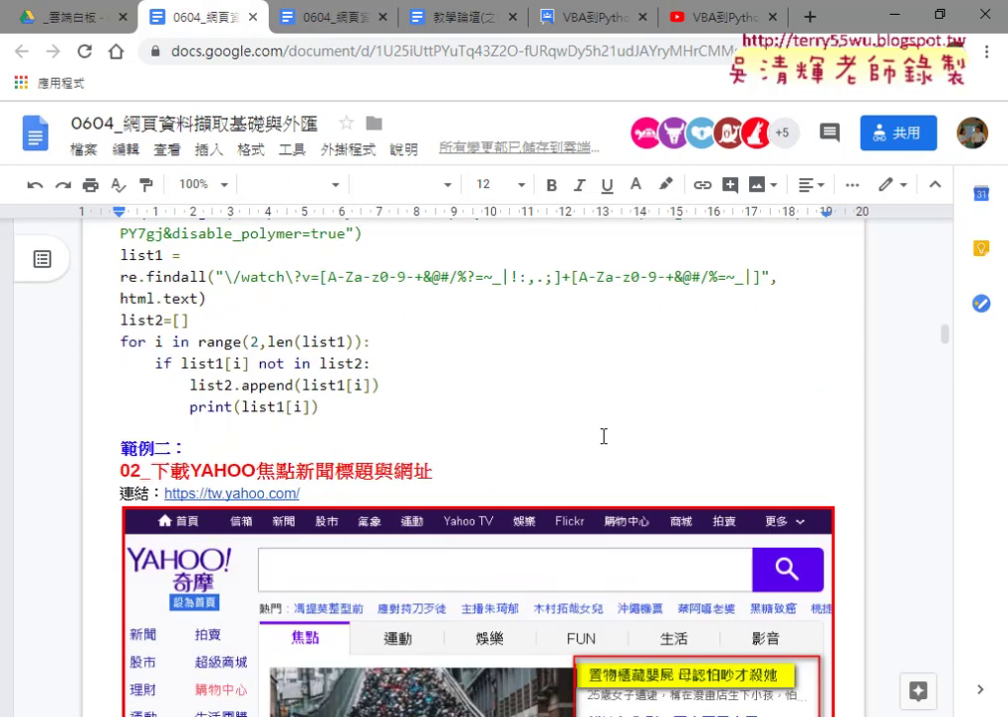
{"action": "scroll", "coordinate": [602, 434], "scroll_direction": "down", "scroll_amount": 1}
{"action": "scroll", "coordinate": [601, 435], "scroll_direction": "down", "scroll_amount": 1}
{"action": "scroll", "coordinate": [601, 435], "scroll_direction": "down", "scroll_amount": 1}
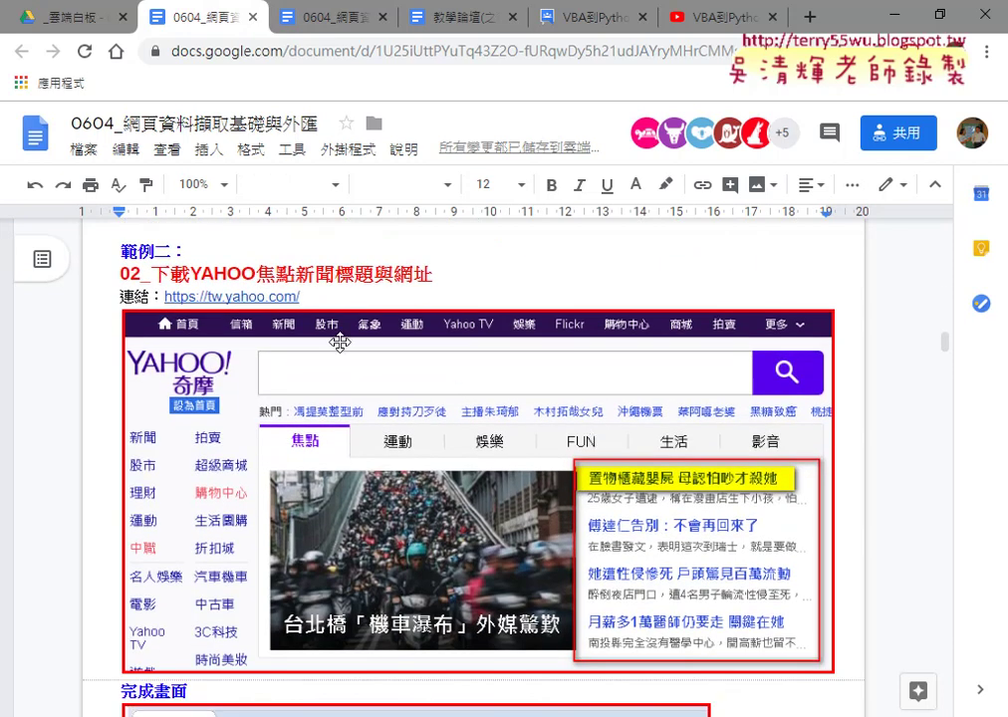
{"action": "left_click_drag", "start_coordinate": [156, 271], "coordinate": [451, 283]}
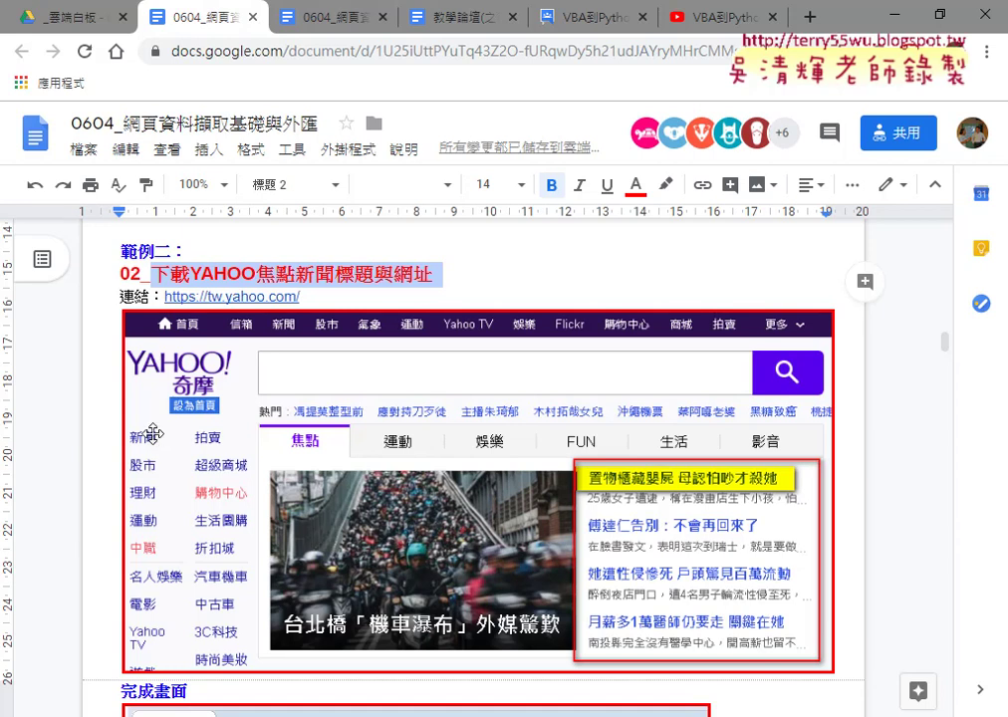
{"action": "left_click", "coordinate": [191, 274]}
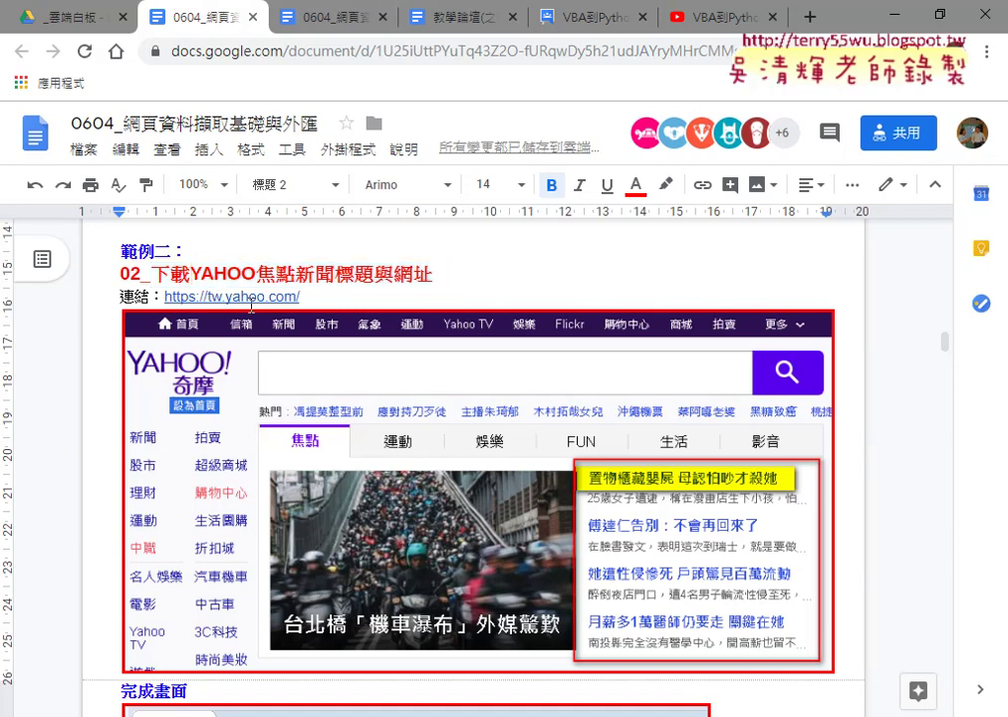
{"action": "left_click", "coordinate": [241, 296]}
Step: Open tw.yahoo.com in a new tab, select the first 焦點 headline, and bring up its link menu
{"action": "left_click", "coordinate": [261, 328]}
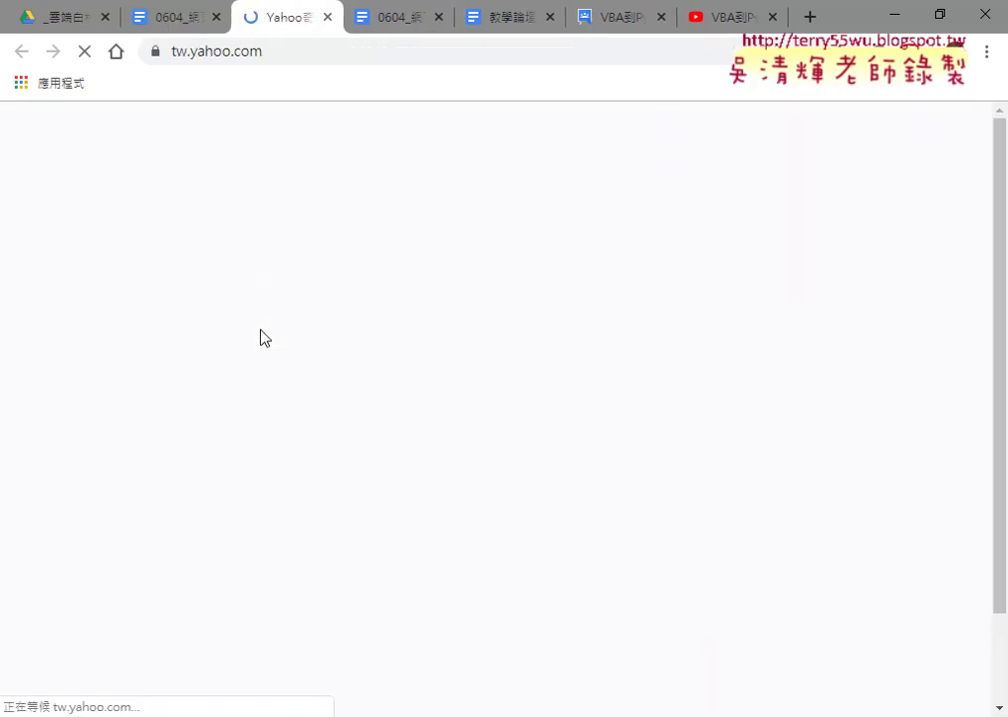
{"action": "mouse_move", "coordinate": [194, 544]}
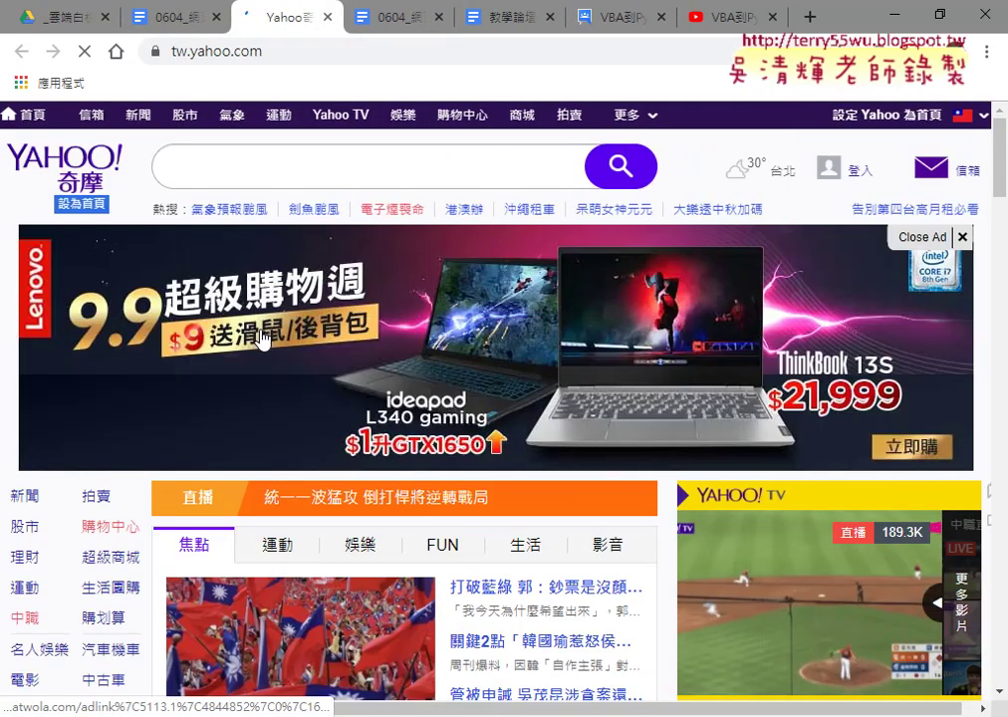
{"action": "scroll", "coordinate": [295, 207], "scroll_direction": "down", "scroll_amount": 3}
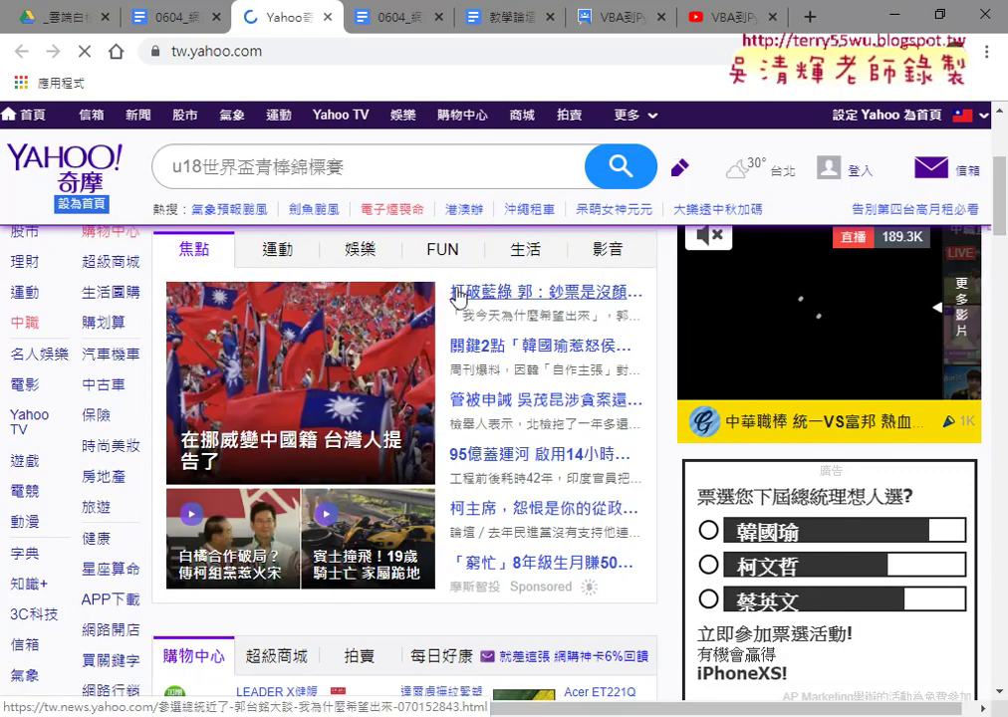
{"action": "left_click_drag", "start_coordinate": [445, 290], "coordinate": [626, 297]}
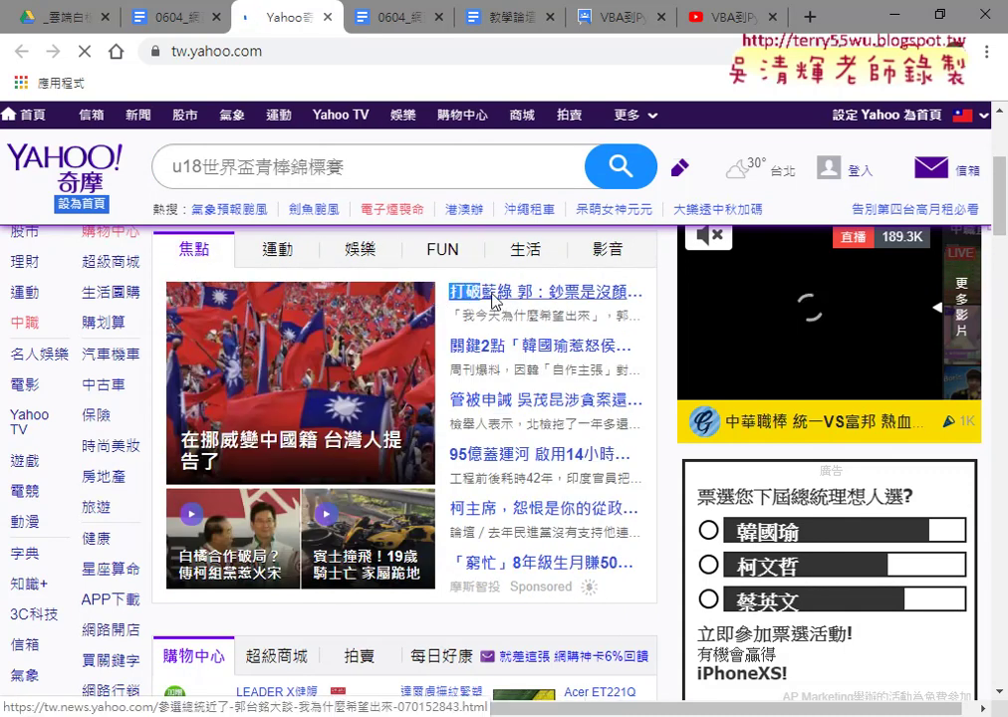
{"action": "left_click", "coordinate": [628, 299]}
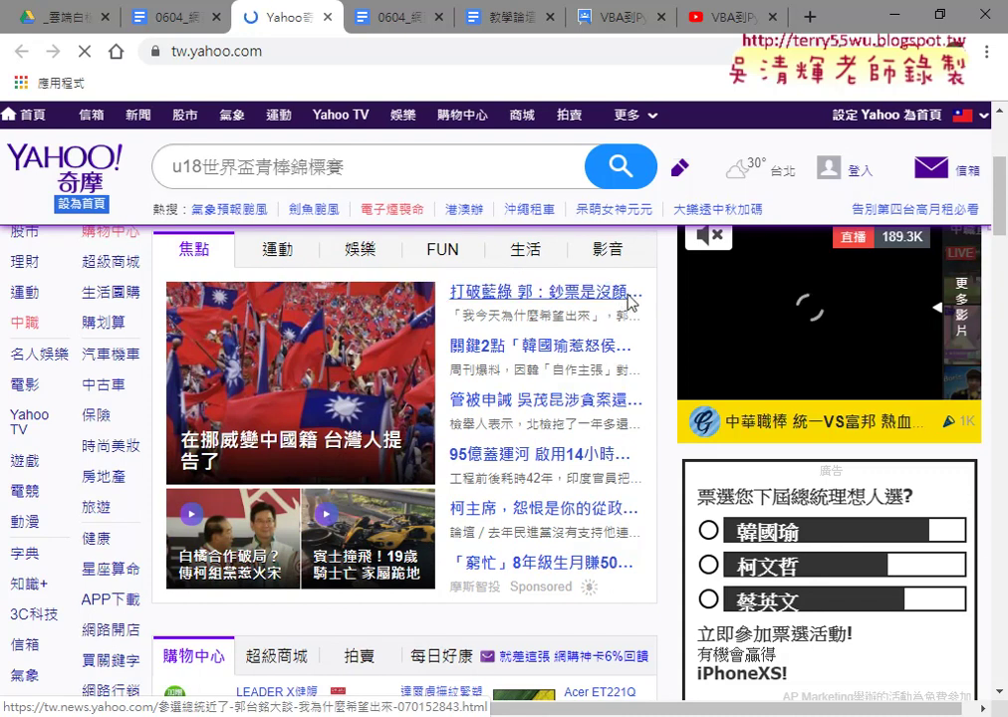
{"action": "triple_click", "coordinate": [627, 299]}
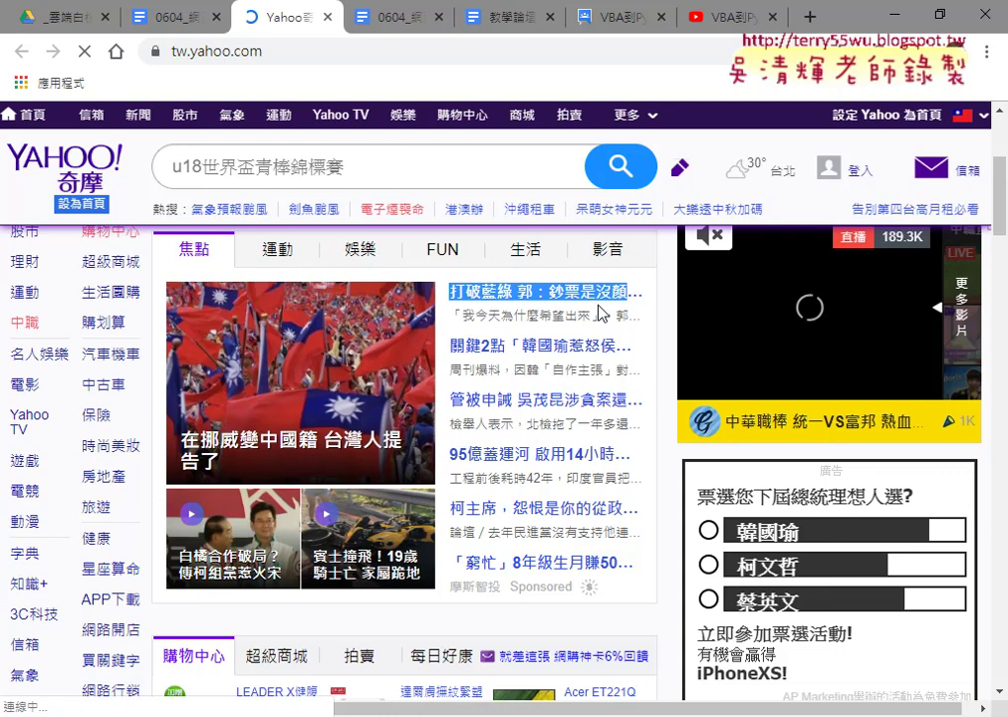
{"action": "right_click", "coordinate": [553, 303]}
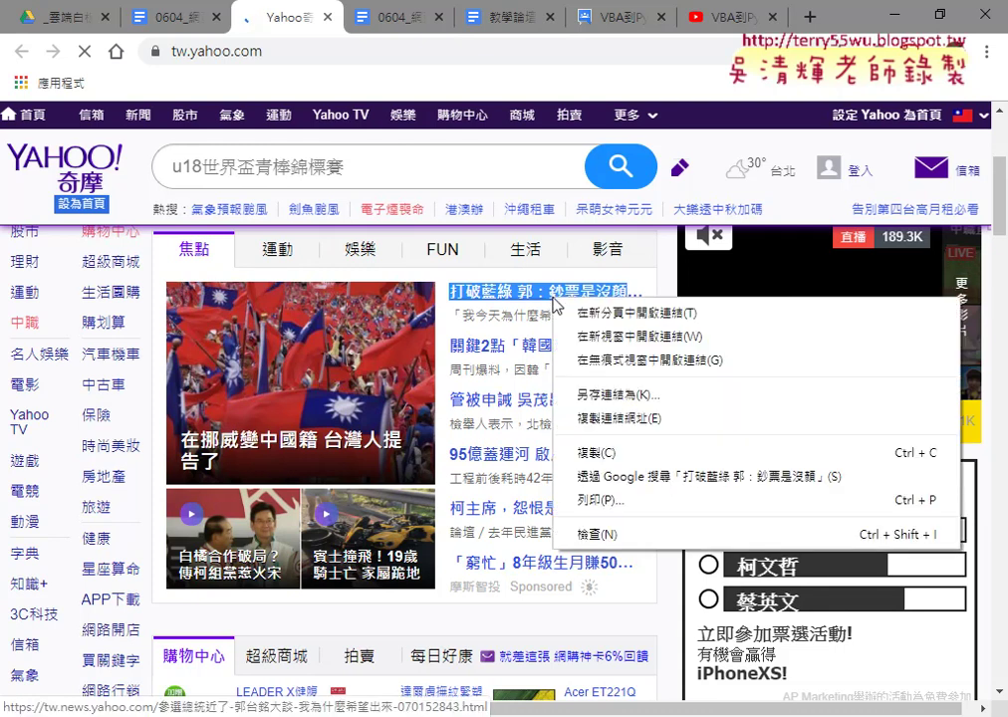
Step: Inspect the first Yahoo headline and examine its Va-tt span in the Elements panel
{"action": "left_click", "coordinate": [611, 534]}
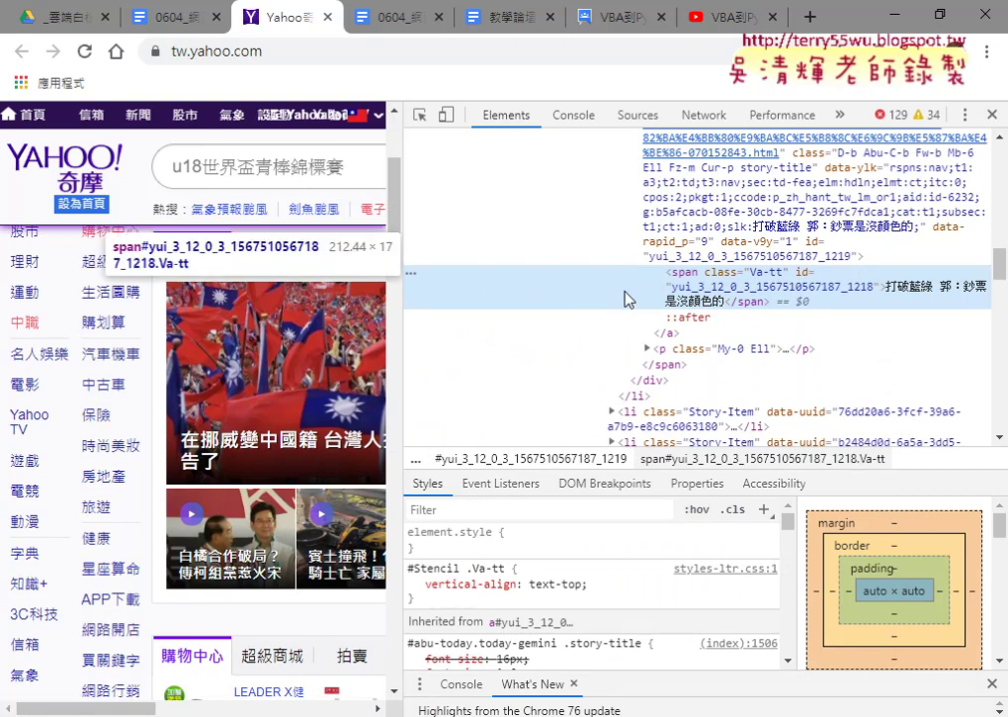
{"action": "double_click", "coordinate": [683, 276]}
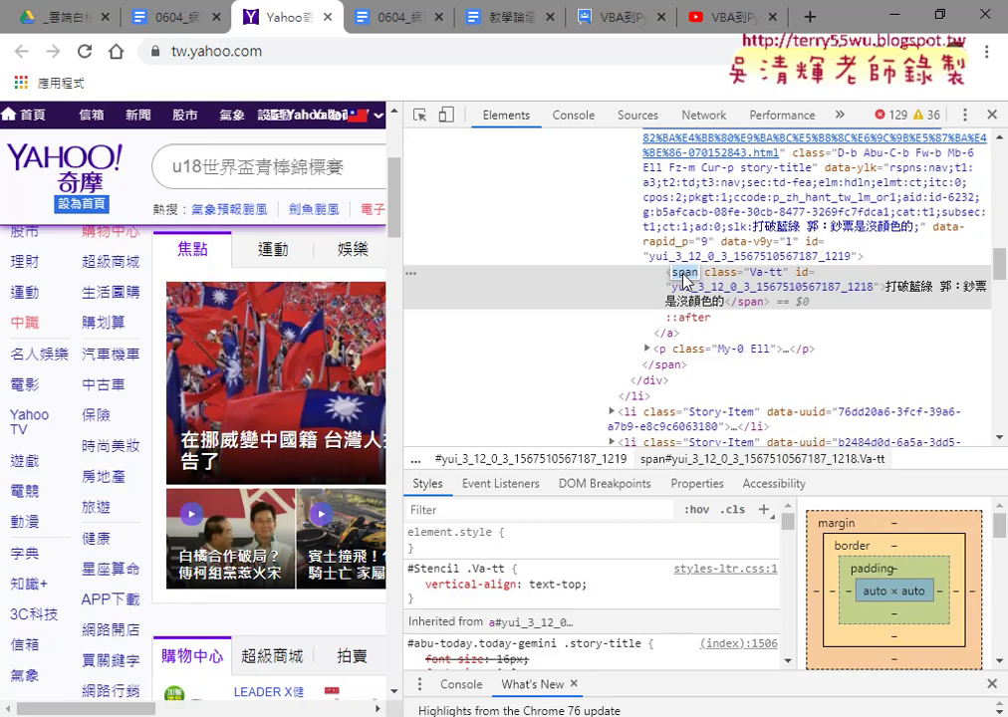
{"action": "double_click", "coordinate": [885, 287]}
{"action": "key", "text": "Escape"}
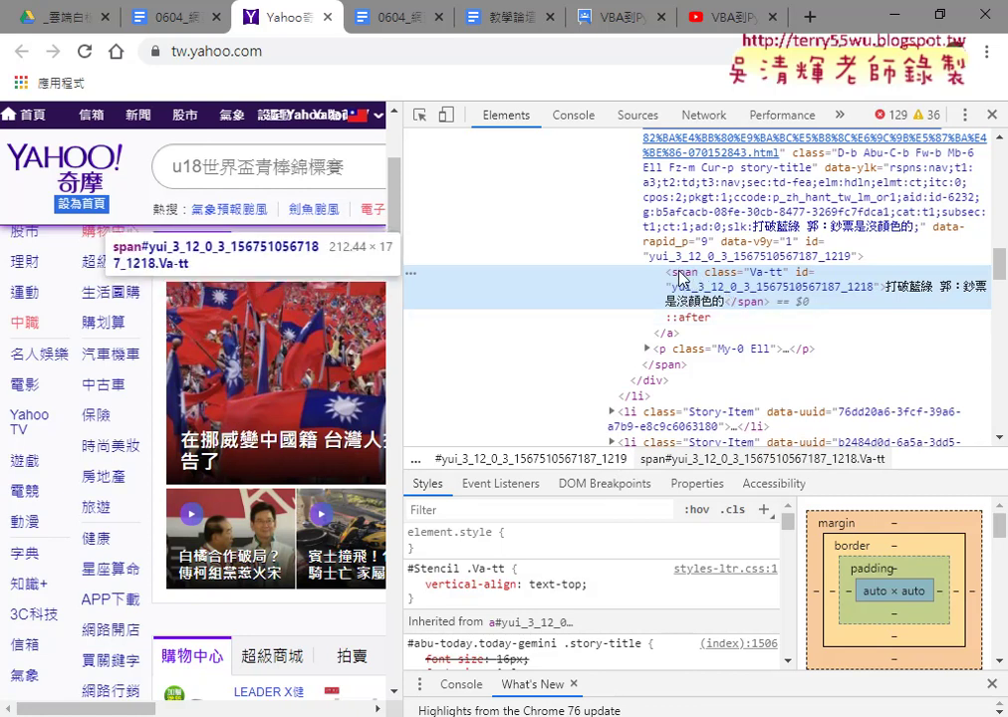
Step: Examine the parent link's href and story-title class, then return to Eclipse
{"action": "scroll", "coordinate": [683, 239], "scroll_direction": "up", "scroll_amount": 2}
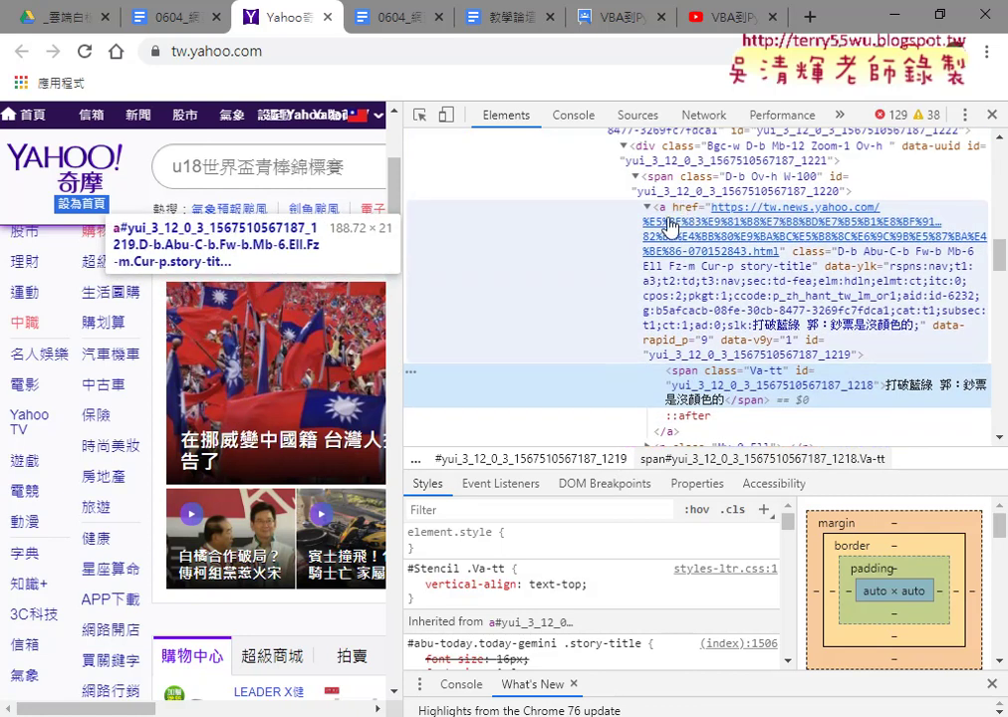
{"action": "left_click", "coordinate": [665, 217]}
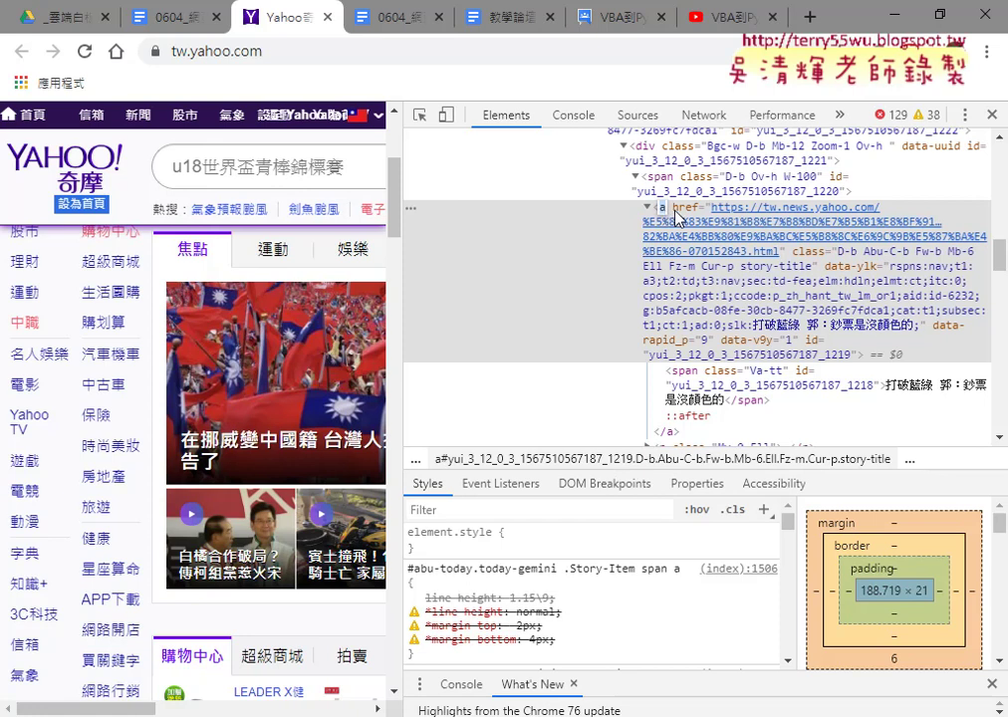
{"action": "double_click", "coordinate": [684, 208]}
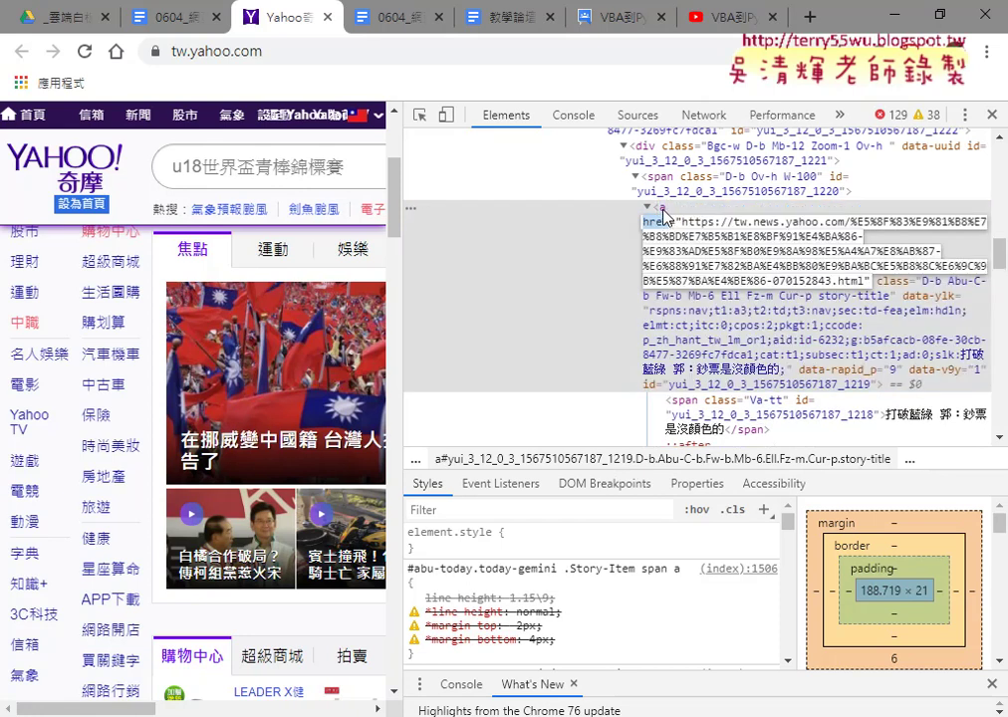
{"action": "scroll", "coordinate": [809, 261], "scroll_direction": "down", "scroll_amount": 4}
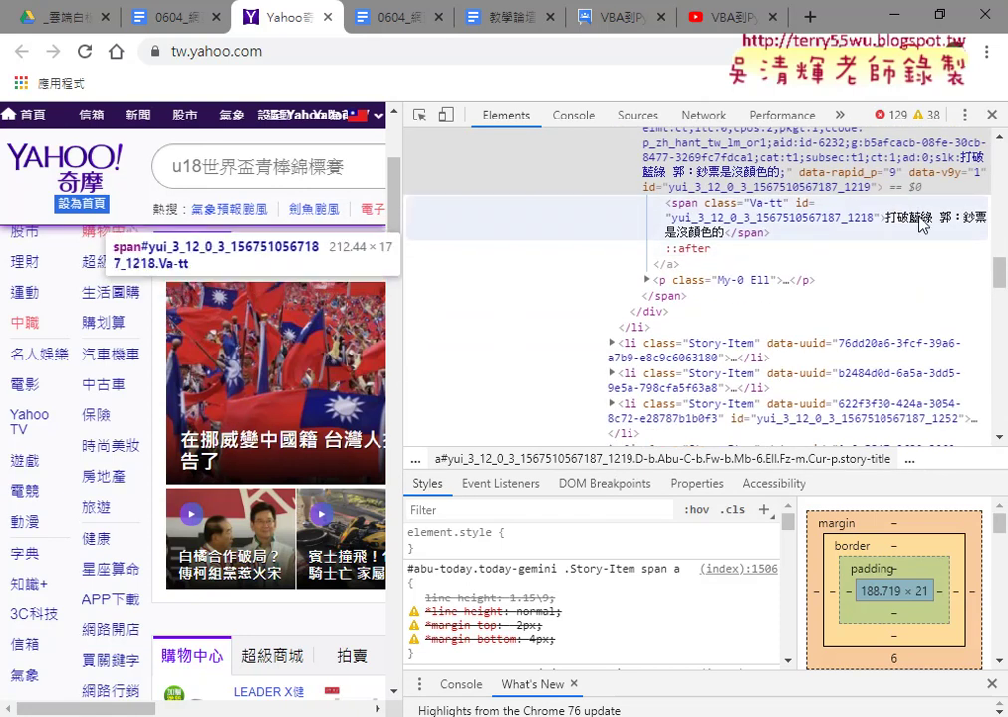
{"action": "left_click", "coordinate": [918, 220]}
{"action": "double_click", "coordinate": [931, 196]}
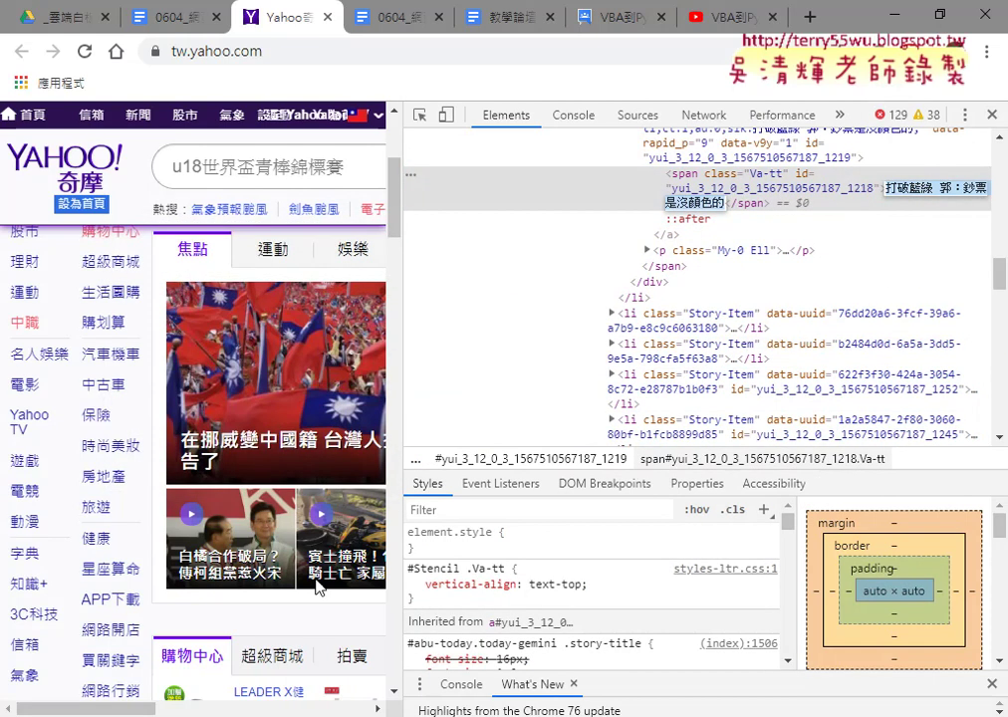
{"action": "key", "text": "ctrl+a"}
{"action": "key", "text": "Return"}
{"action": "key", "text": "alt+Tab"}
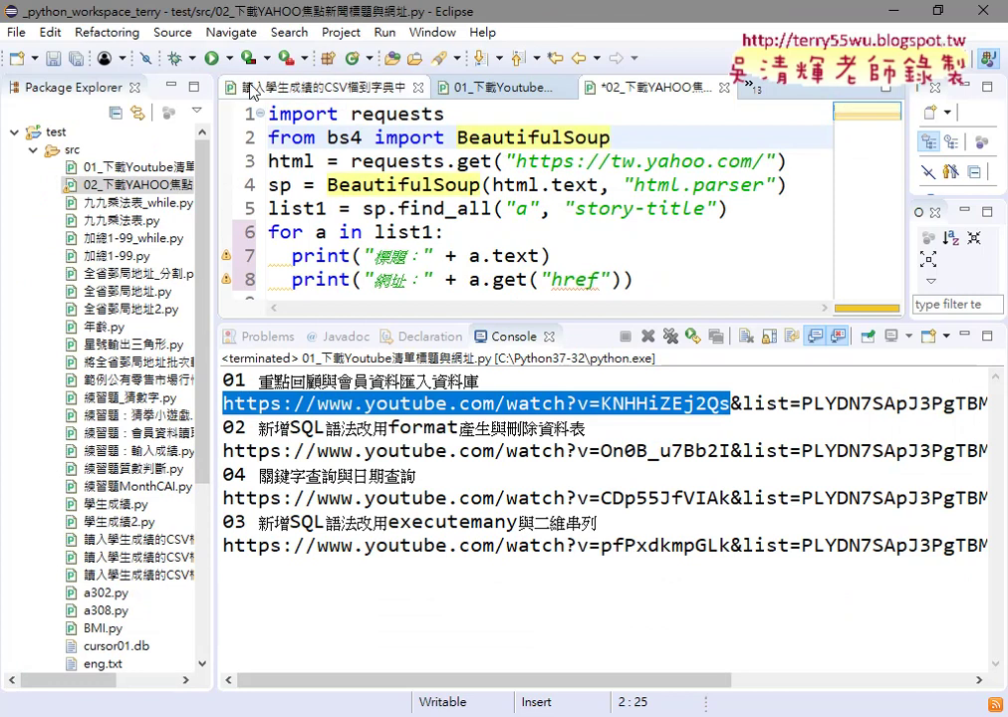
Step: Save and run the script, enlarge the console and select the first headline 打破藍綠 郭：鈔票是沒顏色的
{"action": "left_click", "coordinate": [211, 58]}
{"action": "left_click", "coordinate": [495, 450]}
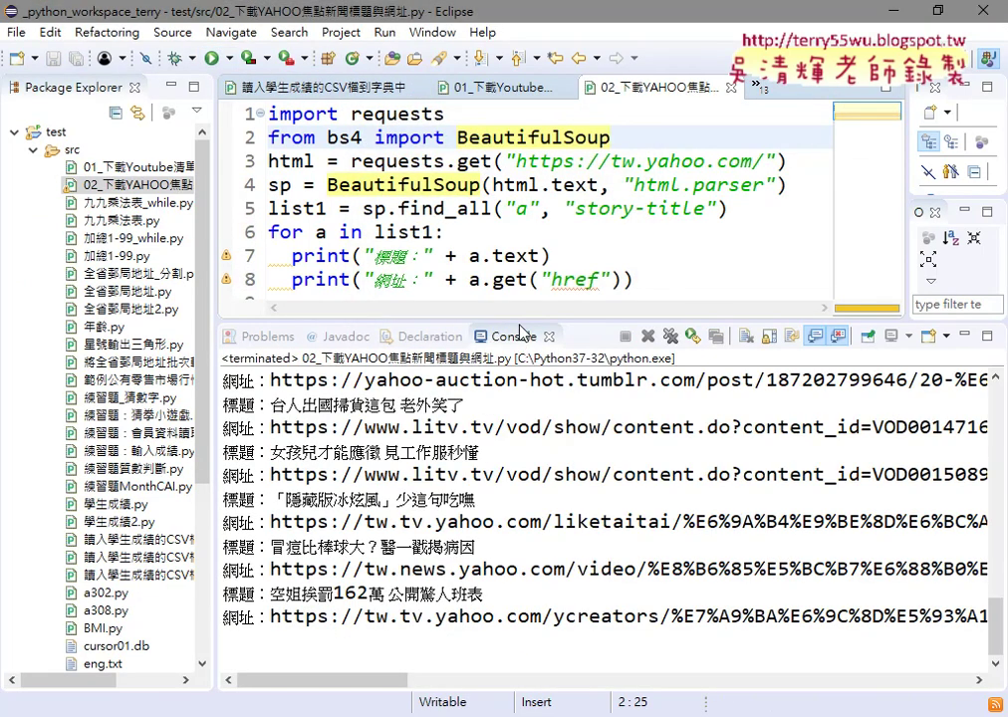
{"action": "left_click_drag", "start_coordinate": [519, 324], "coordinate": [503, 189]}
{"action": "scroll", "coordinate": [519, 341], "scroll_direction": "up", "scroll_amount": 5}
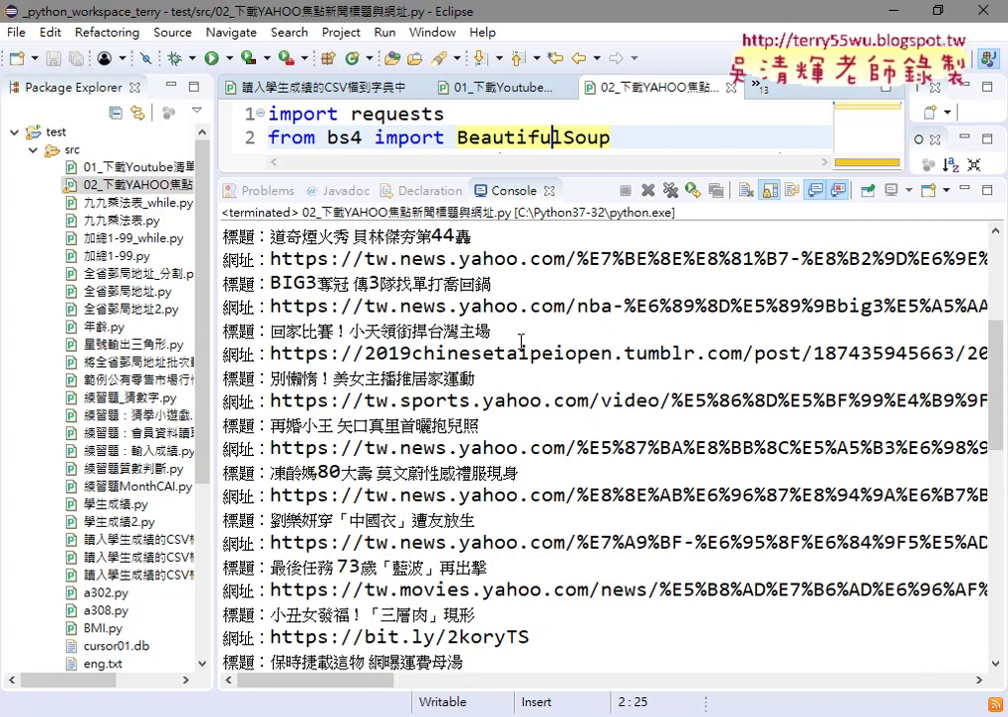
{"action": "scroll", "coordinate": [520, 342], "scroll_direction": "up", "scroll_amount": 4}
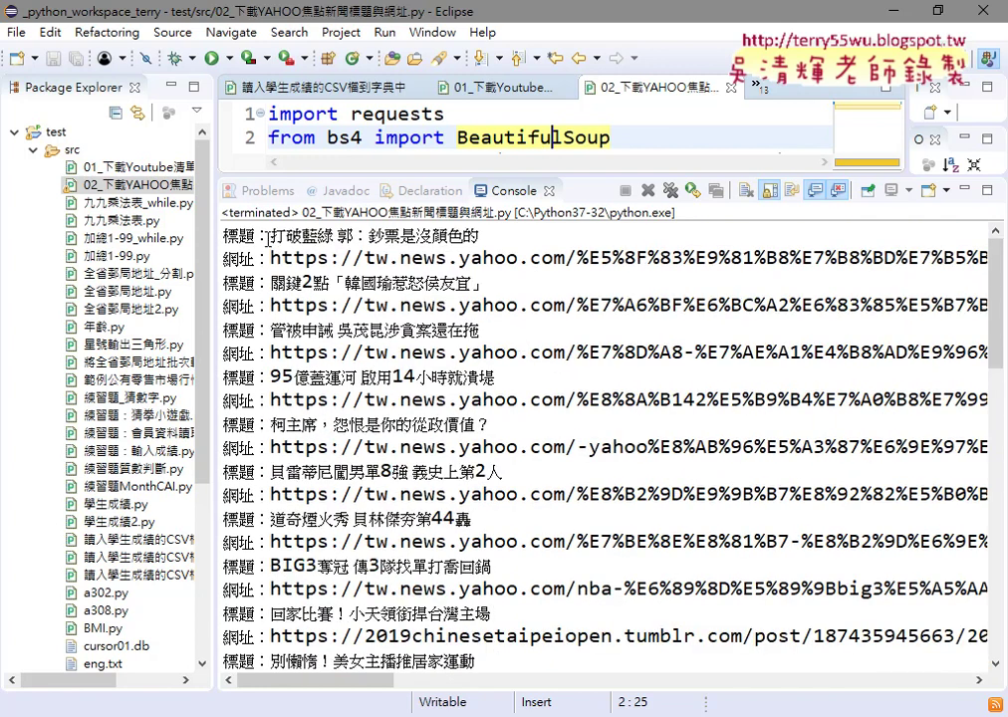
{"action": "left_click_drag", "start_coordinate": [270, 236], "coordinate": [518, 237]}
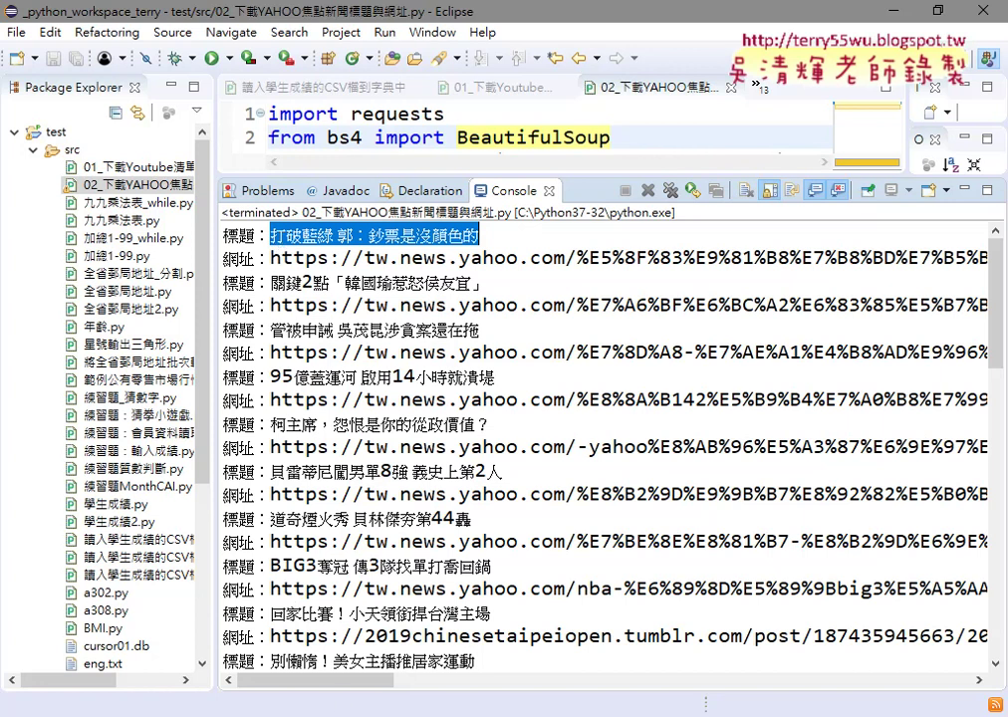
{"action": "key", "text": "alt+Tab"}
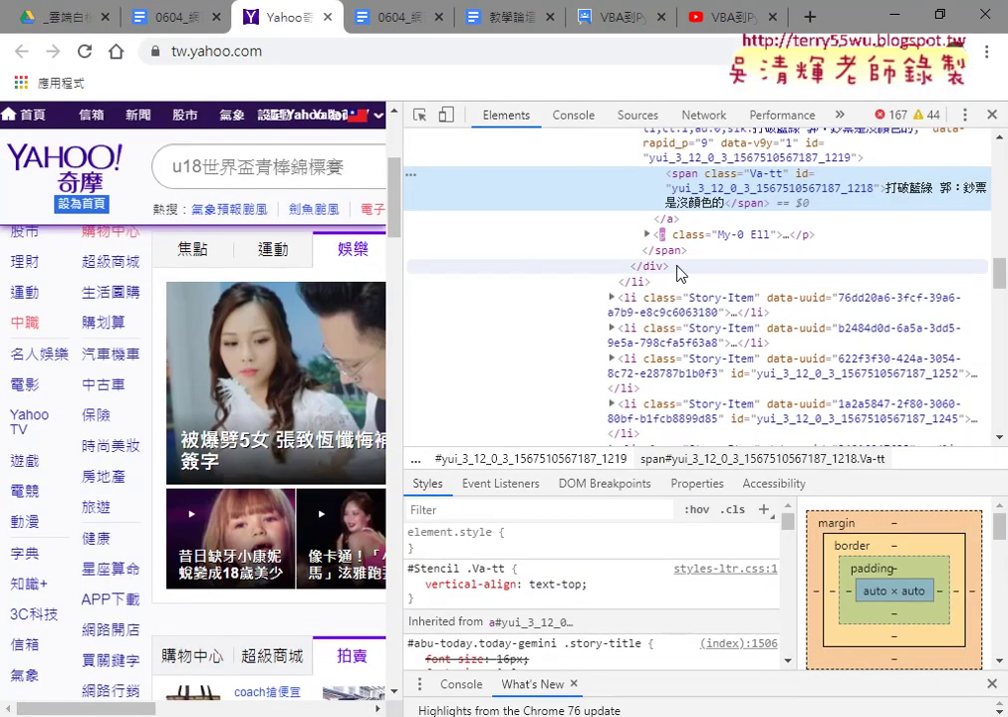
Step: Close Chrome DevTools and select the last printed headline in Eclipse's console
{"action": "left_click", "coordinate": [991, 115]}
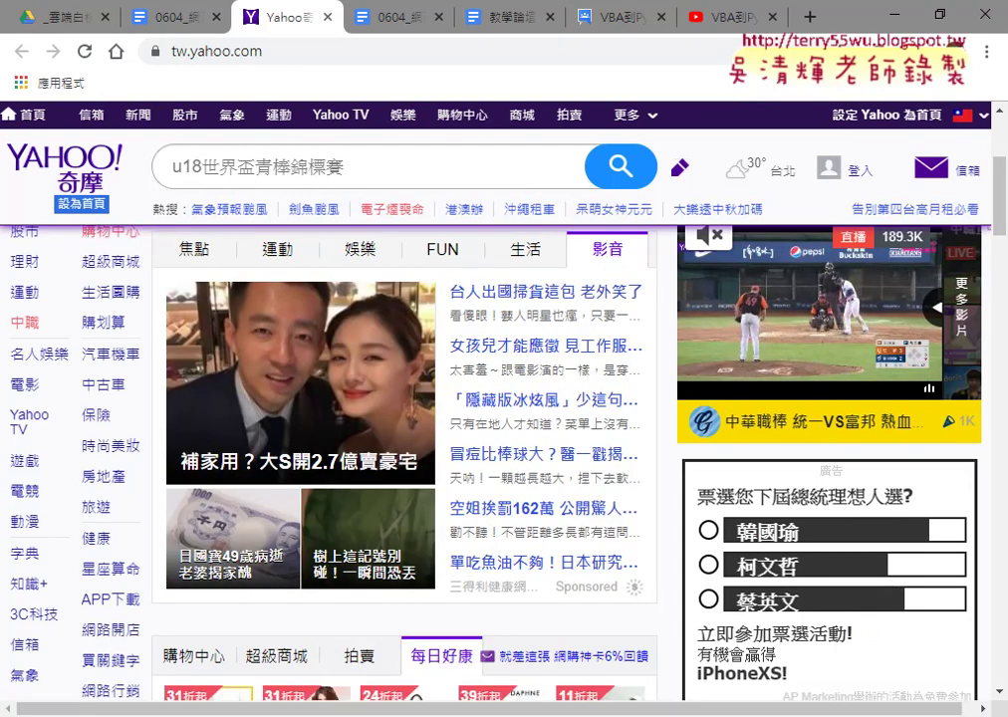
{"action": "key", "text": "alt+Tab"}
{"action": "scroll", "coordinate": [472, 485], "scroll_direction": "down", "scroll_amount": 5}
{"action": "scroll", "coordinate": [472, 485], "scroll_direction": "down", "scroll_amount": 5}
{"action": "scroll", "coordinate": [472, 485], "scroll_direction": "down", "scroll_amount": 2}
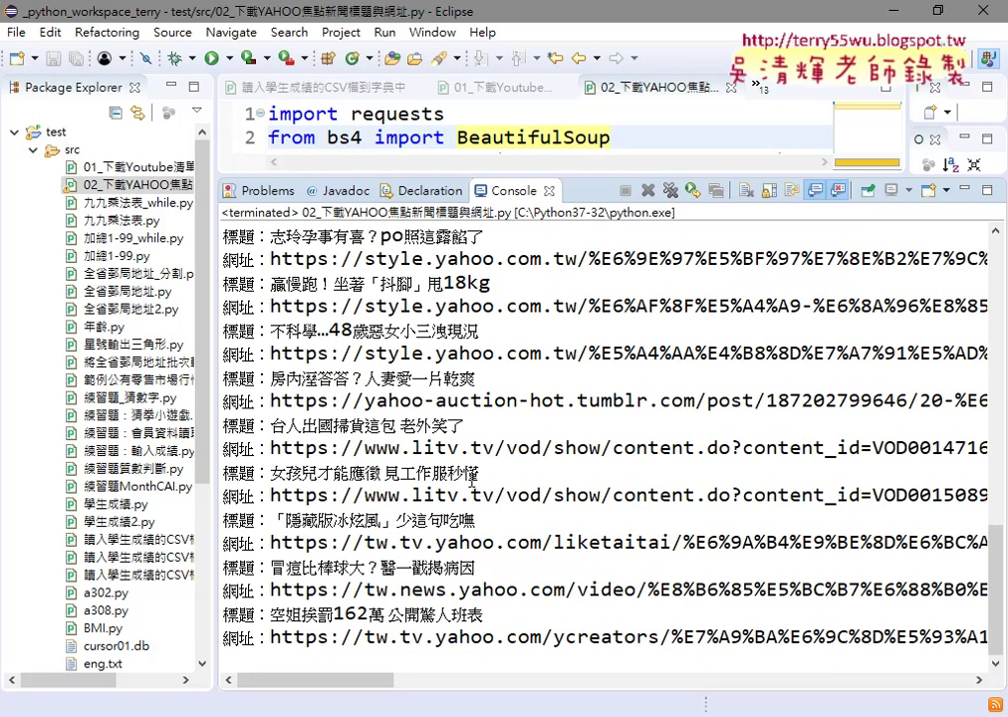
{"action": "left_click_drag", "start_coordinate": [483, 614], "coordinate": [270, 614]}
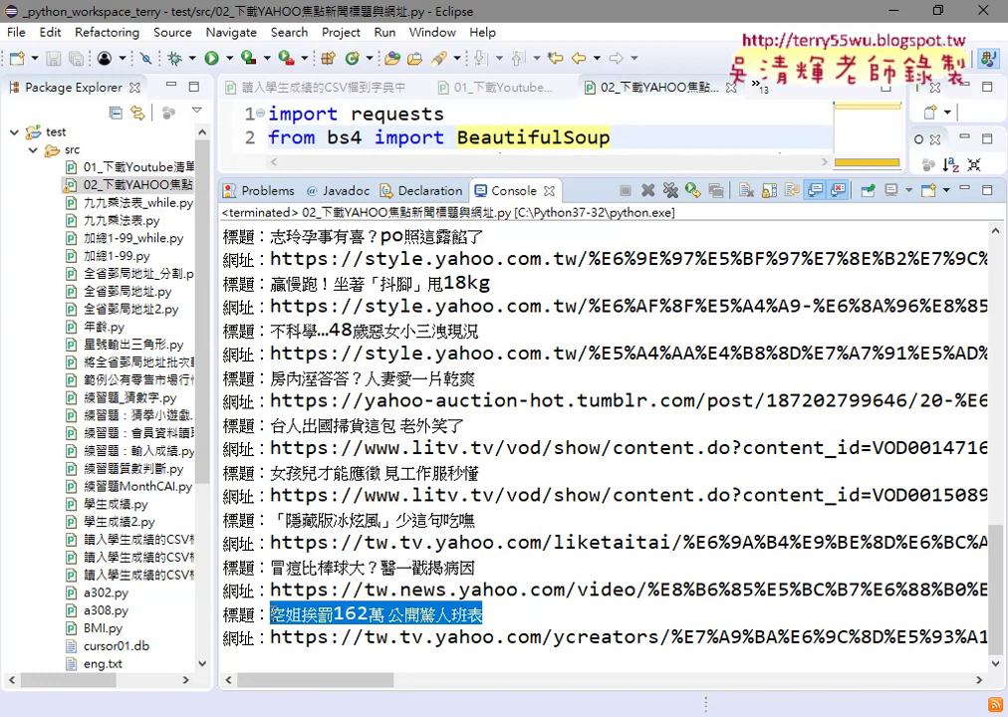
Step: Reload the Yahoo Taiwan homepage to compare headlines, then return to Eclipse
{"action": "key", "text": "alt+Tab"}
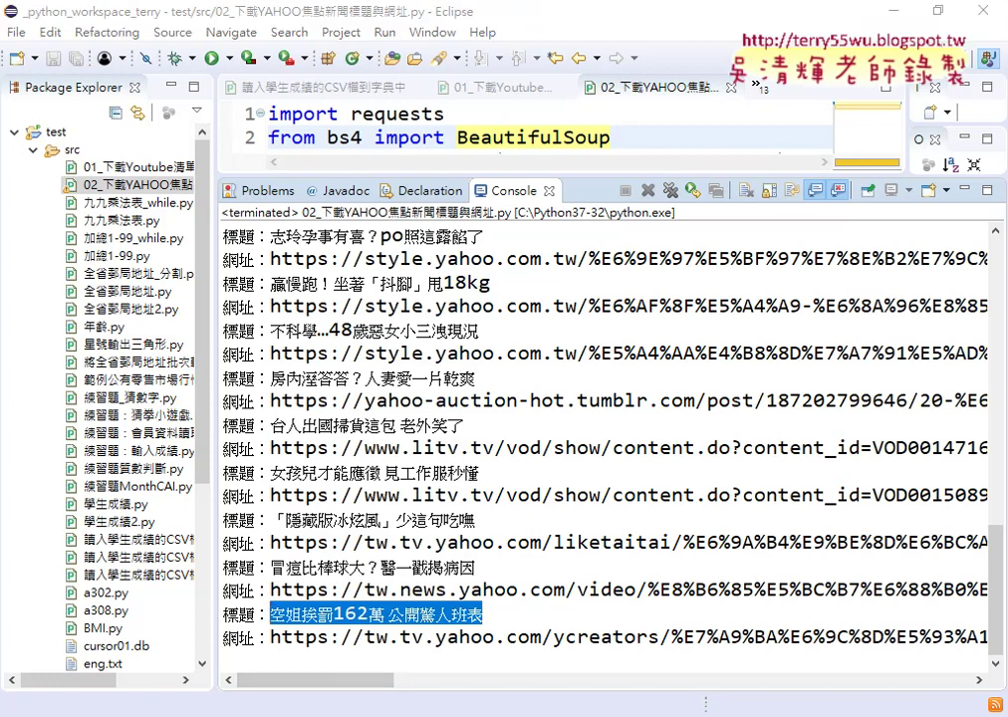
{"action": "left_click", "coordinate": [84, 51]}
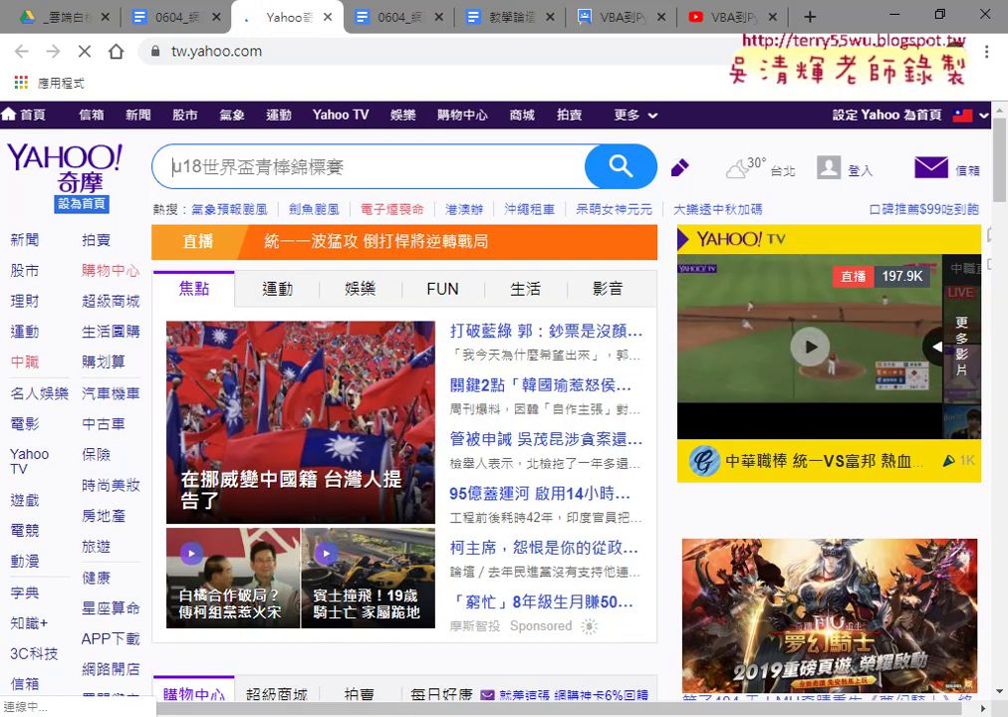
{"action": "key", "text": "alt+Tab"}
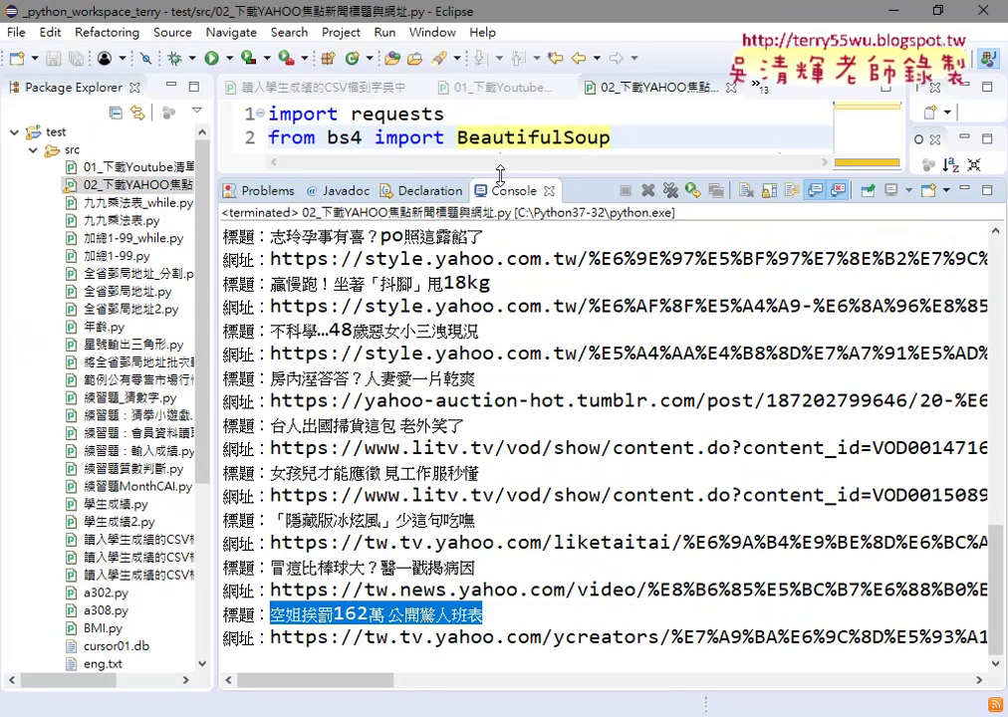
{"action": "mouse_move", "coordinate": [501, 175]}
{"action": "left_mouse_down"}
{"action": "mouse_move", "coordinate": [502, 201]}
{"action": "mouse_move", "coordinate": [501, 187]}
{"action": "left_mouse_up"}
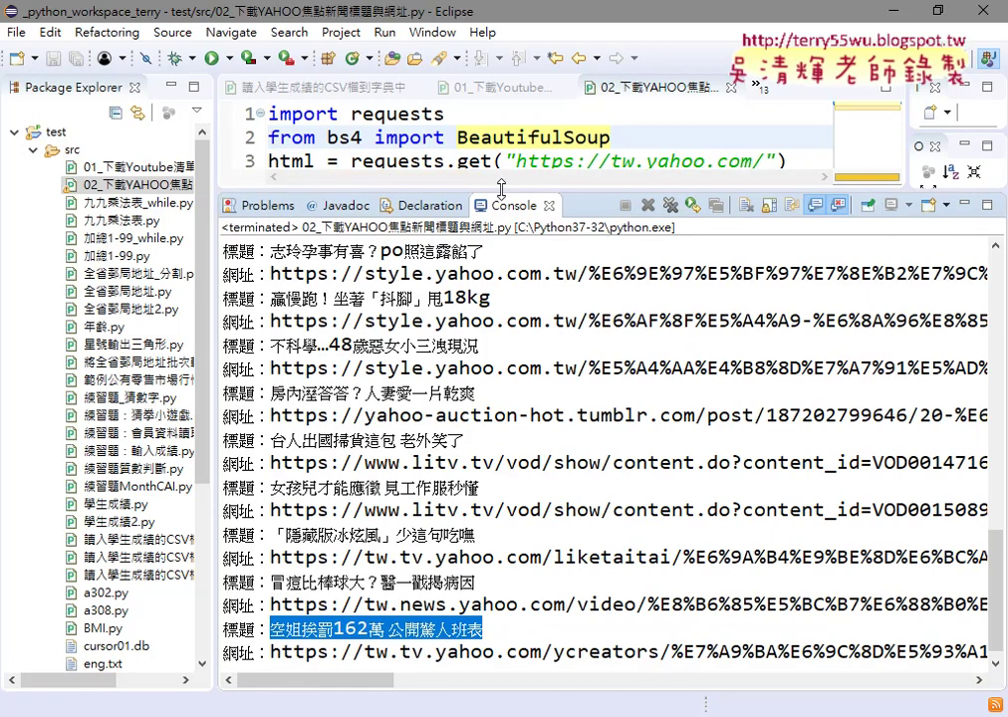
{"action": "left_click_drag", "start_coordinate": [460, 115], "coordinate": [354, 125]}
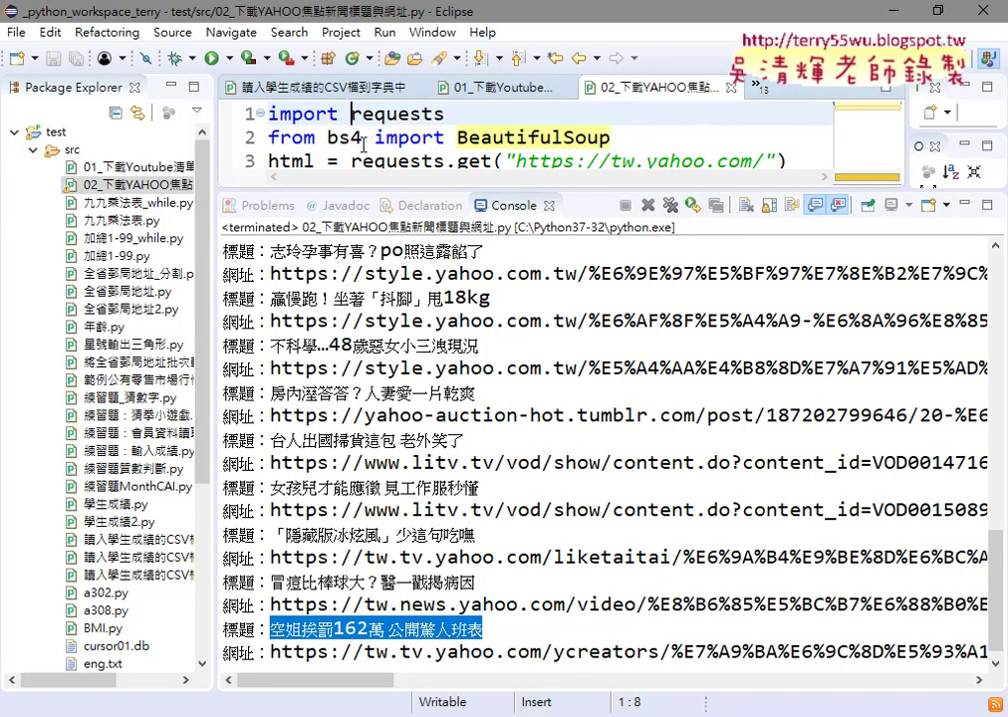
{"action": "key", "text": "Left"}
{"action": "double_click", "coordinate": [332, 138]}
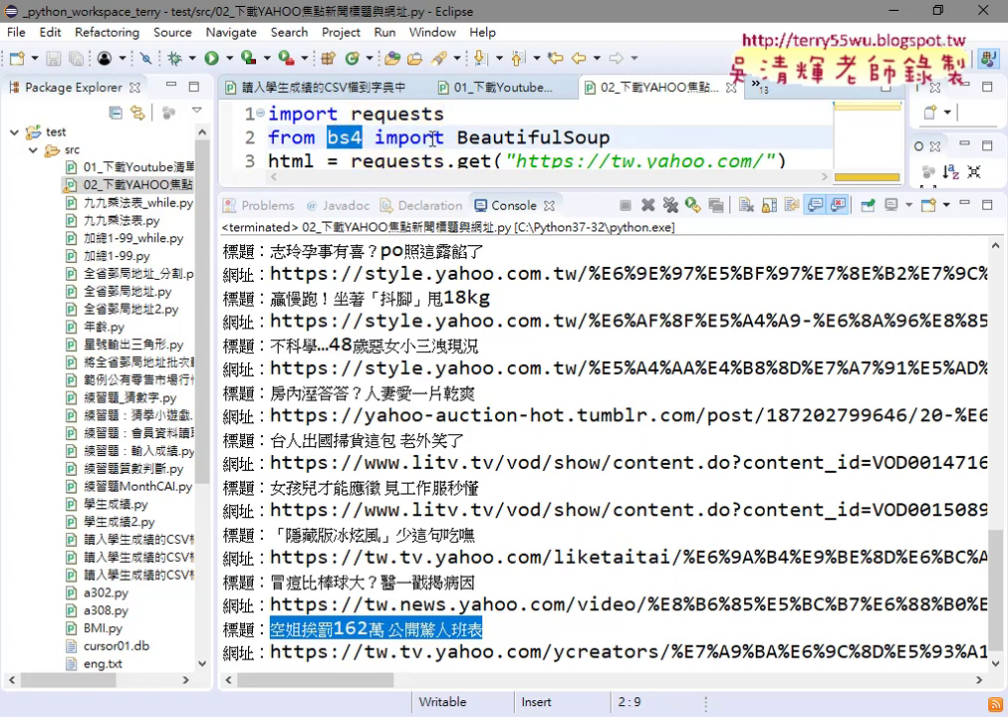
{"action": "left_click_drag", "start_coordinate": [457, 137], "coordinate": [620, 140]}
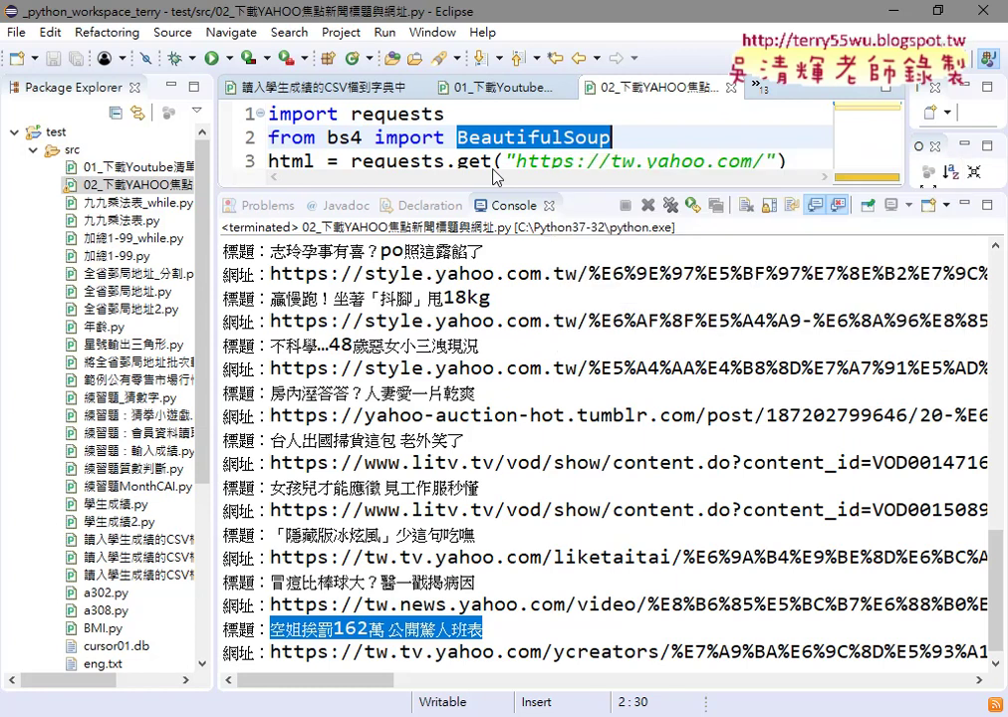
{"action": "left_click_drag", "start_coordinate": [493, 189], "coordinate": [475, 249]}
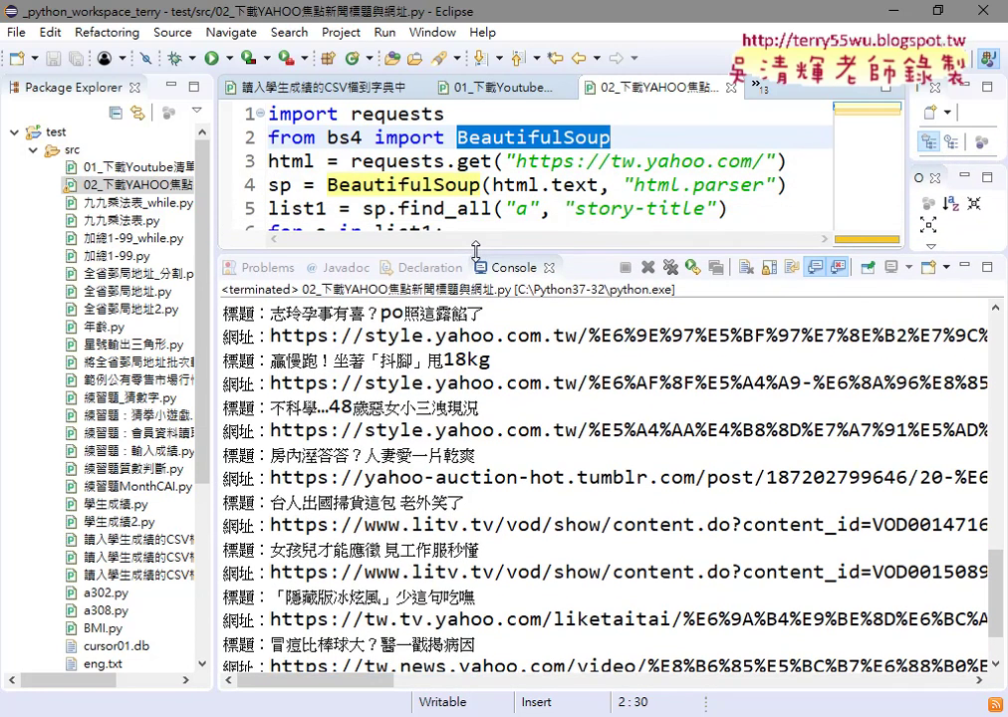
{"action": "left_click", "coordinate": [484, 161]}
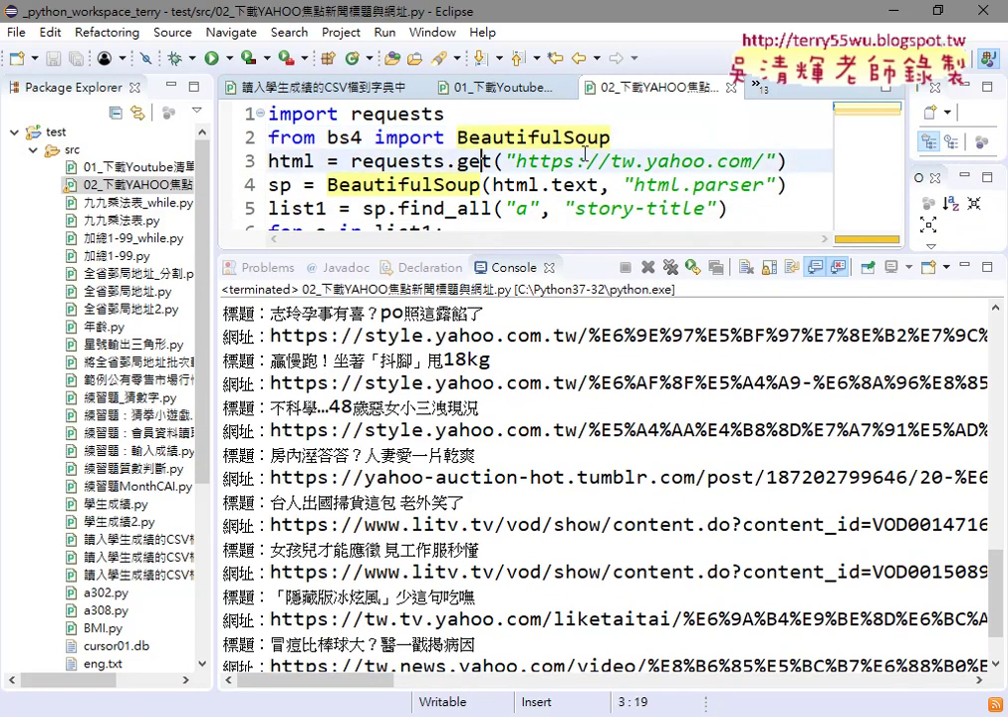
{"action": "mouse_move", "coordinate": [515, 160]}
{"action": "left_mouse_down"}
{"action": "mouse_move", "coordinate": [776, 160]}
{"action": "mouse_move", "coordinate": [764, 160]}
{"action": "left_mouse_up"}
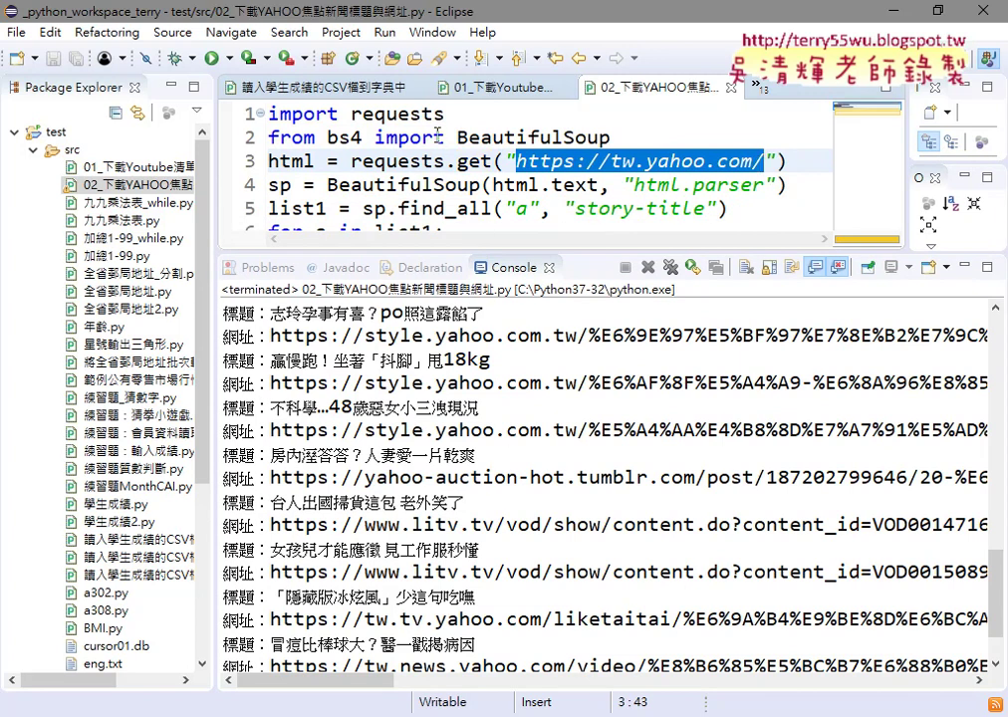
{"action": "left_click", "coordinate": [456, 185]}
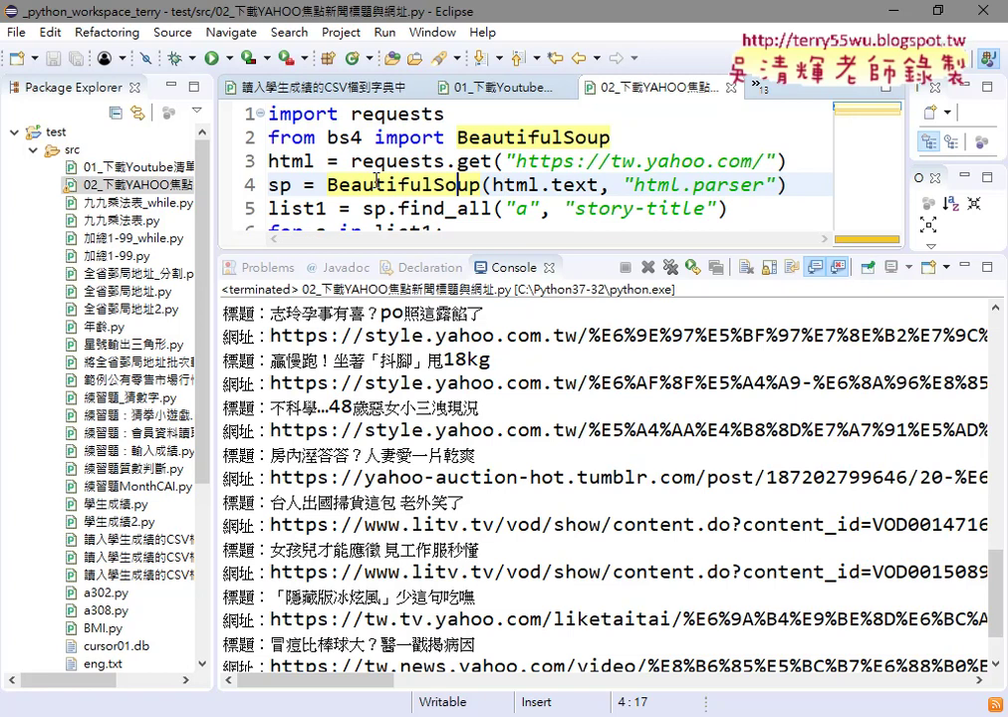
{"action": "double_click", "coordinate": [520, 209]}
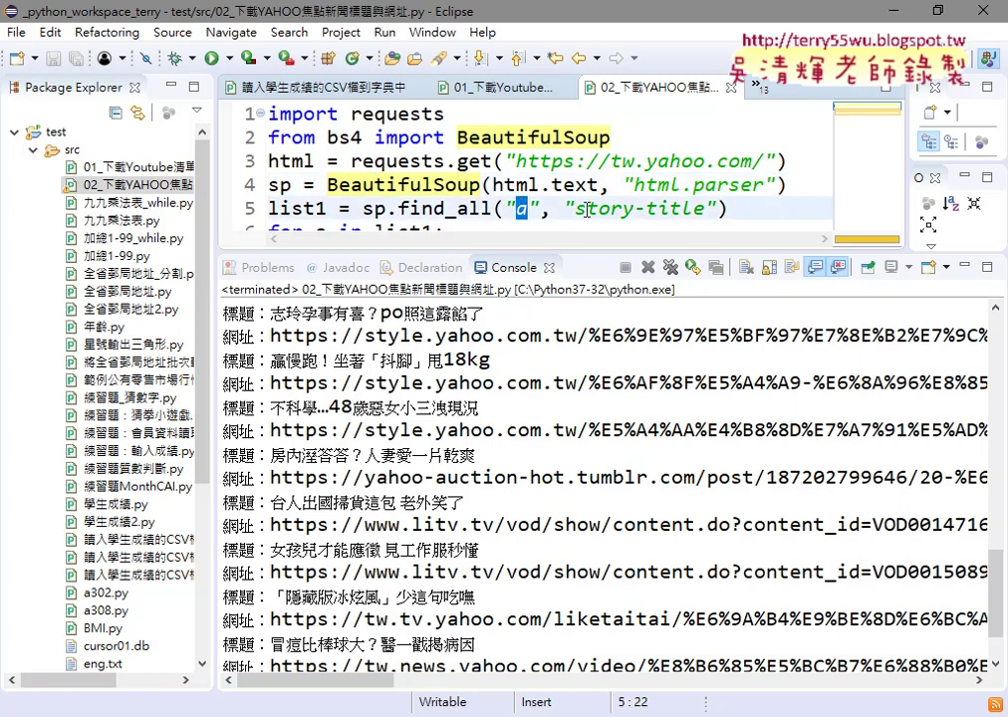
{"action": "left_click_drag", "start_coordinate": [575, 209], "coordinate": [705, 209]}
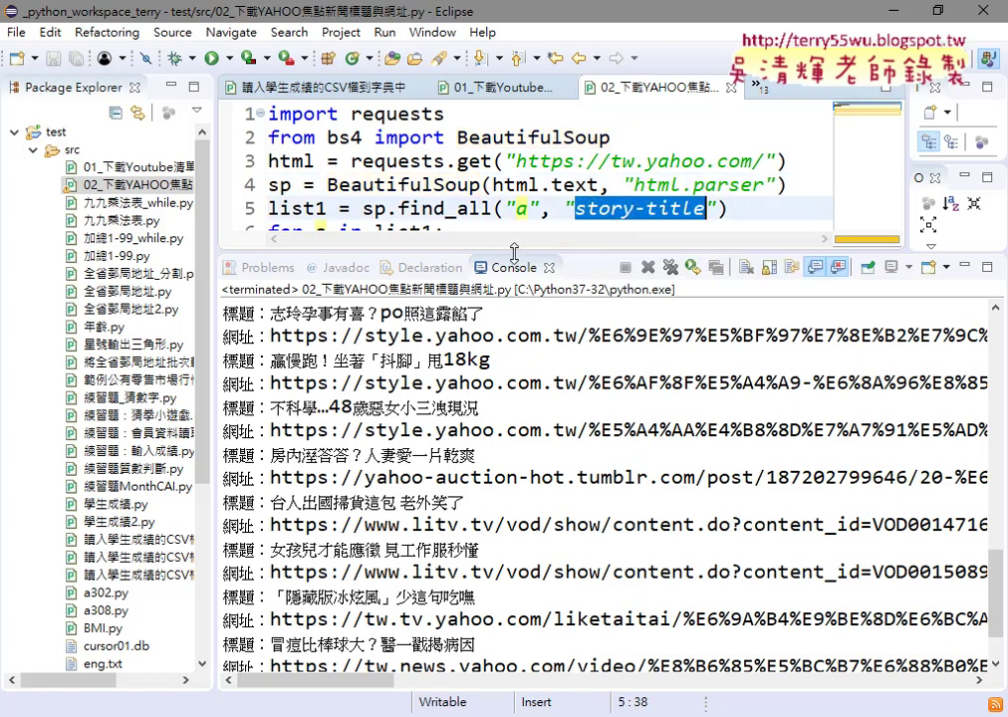
{"action": "key", "text": "alt+Tab"}
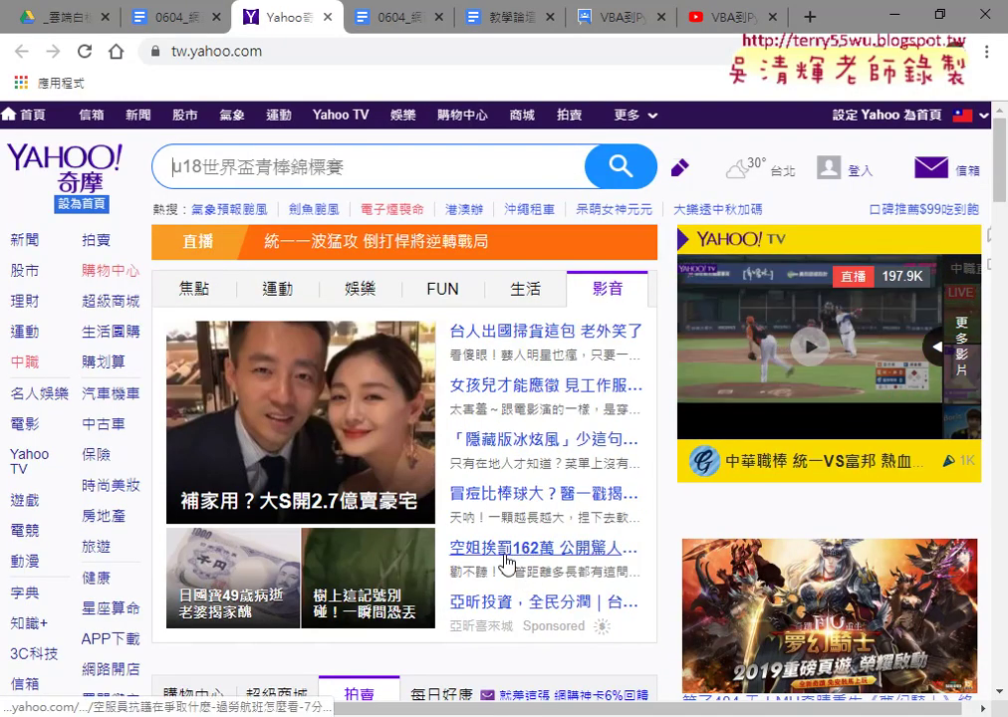
{"action": "mouse_move", "coordinate": [524, 288]}
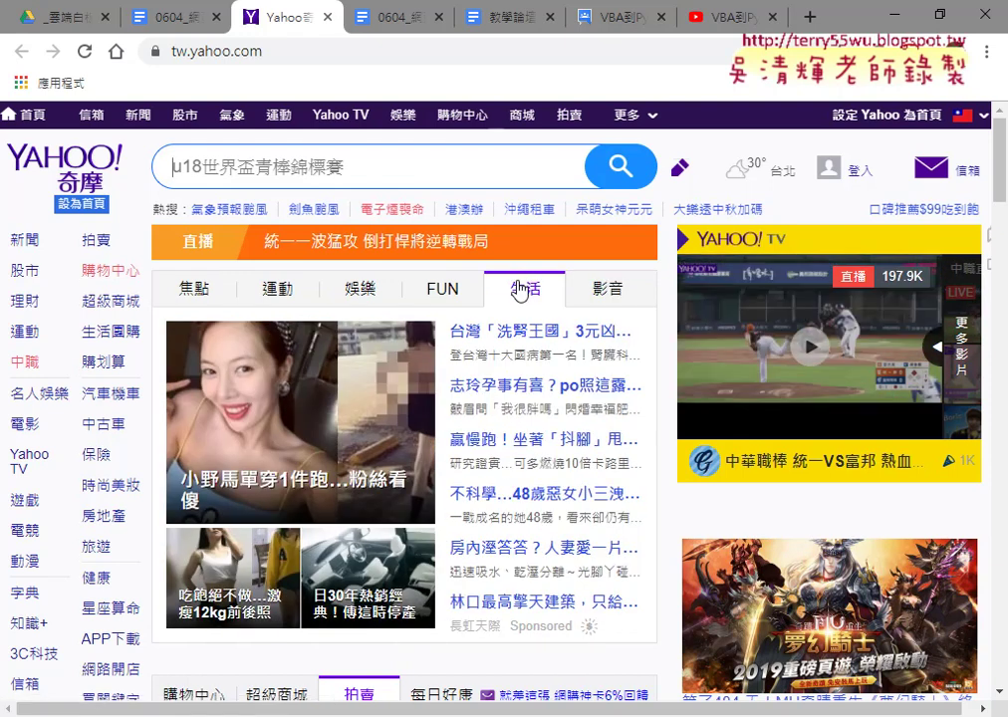
Step: Inspect the first 焦點 headline on tw.yahoo.com in Chrome DevTools
{"action": "right_click", "coordinate": [510, 334]}
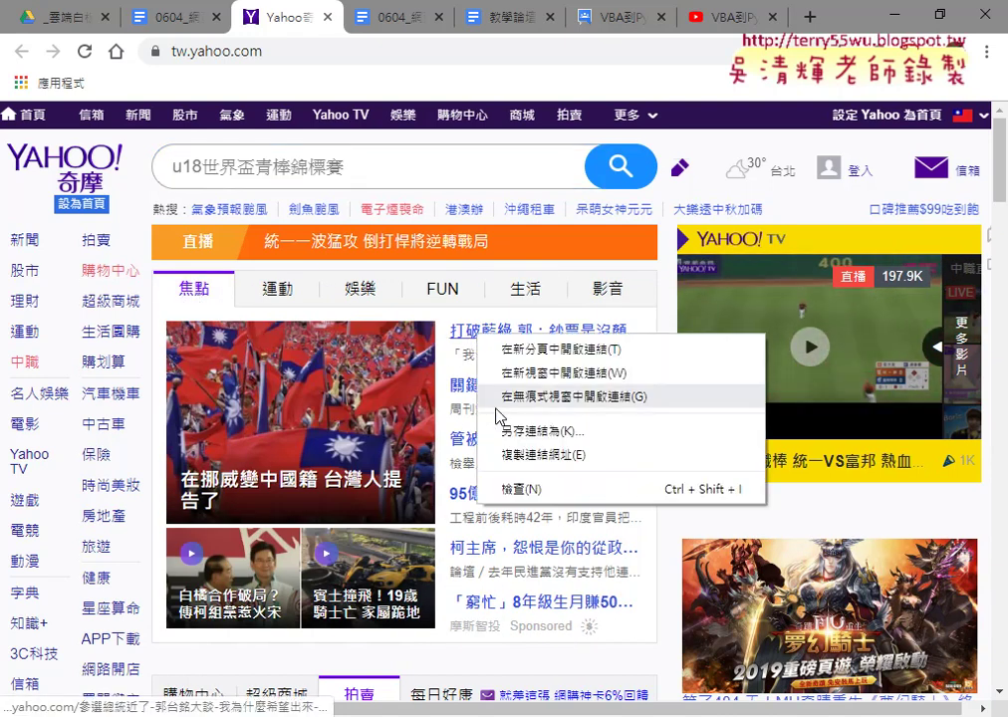
{"action": "left_click", "coordinate": [517, 489]}
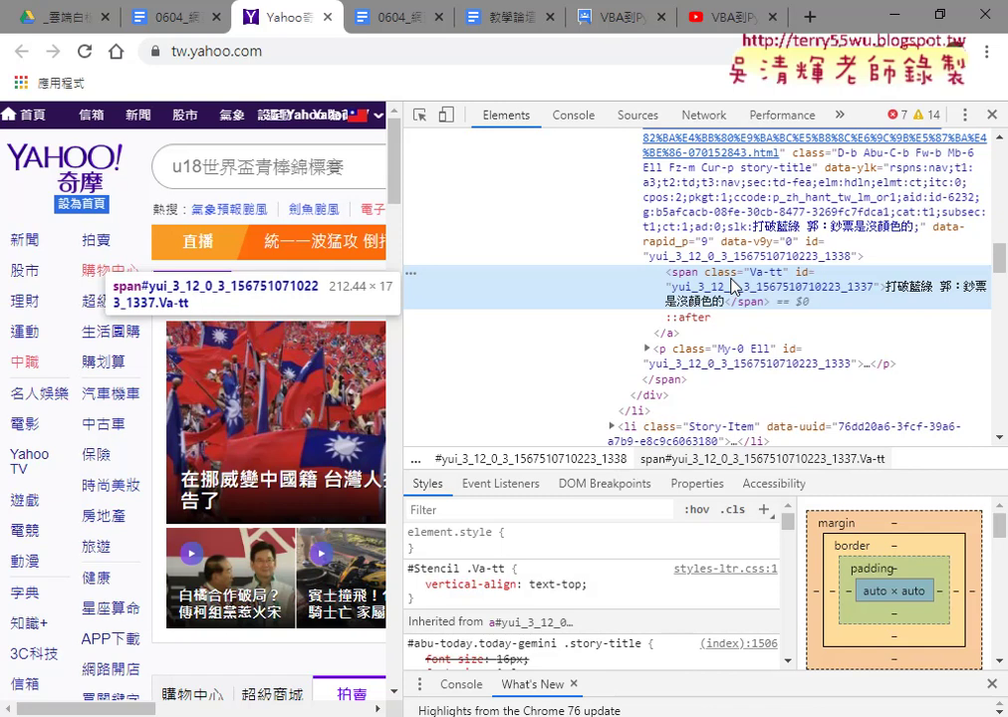
Step: Select the headline's <a> element and highlight the story-title and D-b names in its class value
{"action": "scroll", "coordinate": [726, 234], "scroll_direction": "up", "scroll_amount": 2}
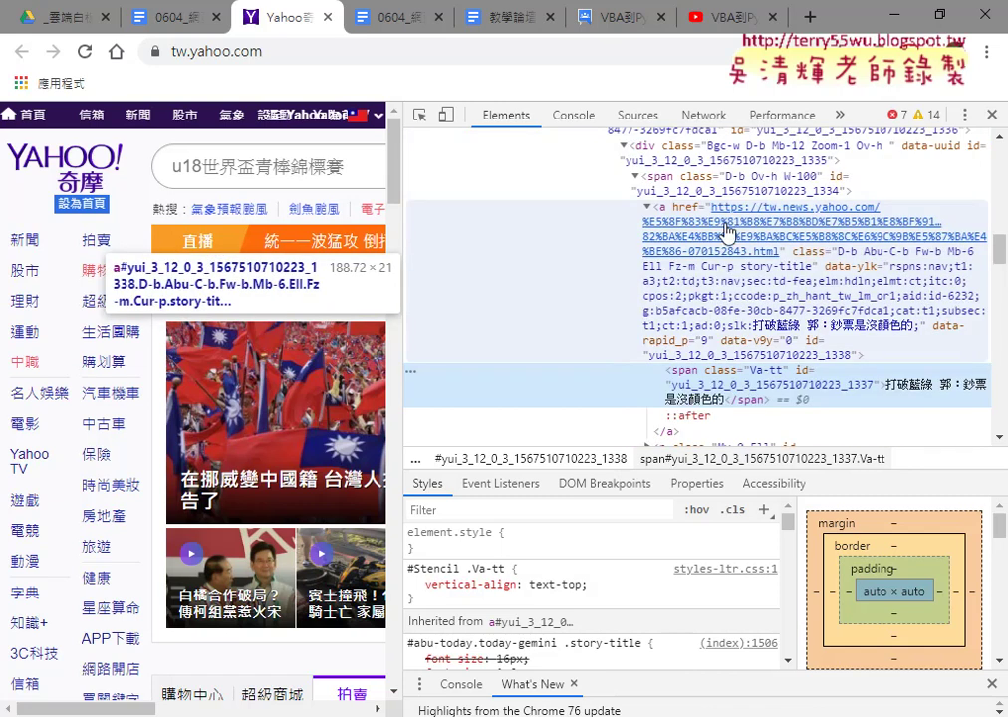
{"action": "left_click", "coordinate": [661, 209]}
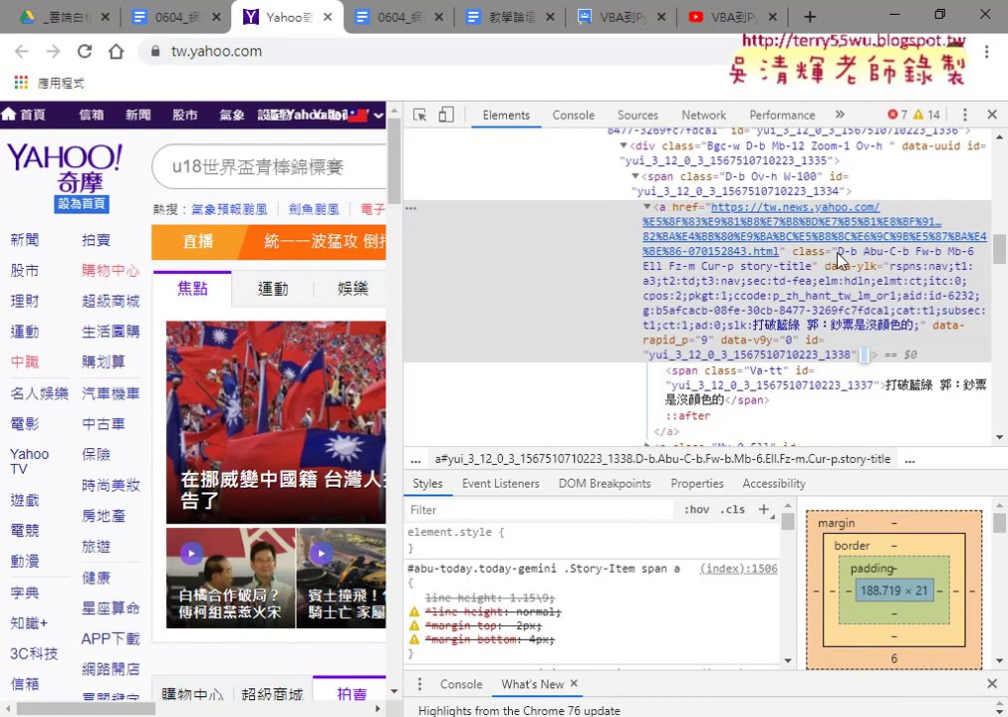
{"action": "double_click", "coordinate": [856, 261]}
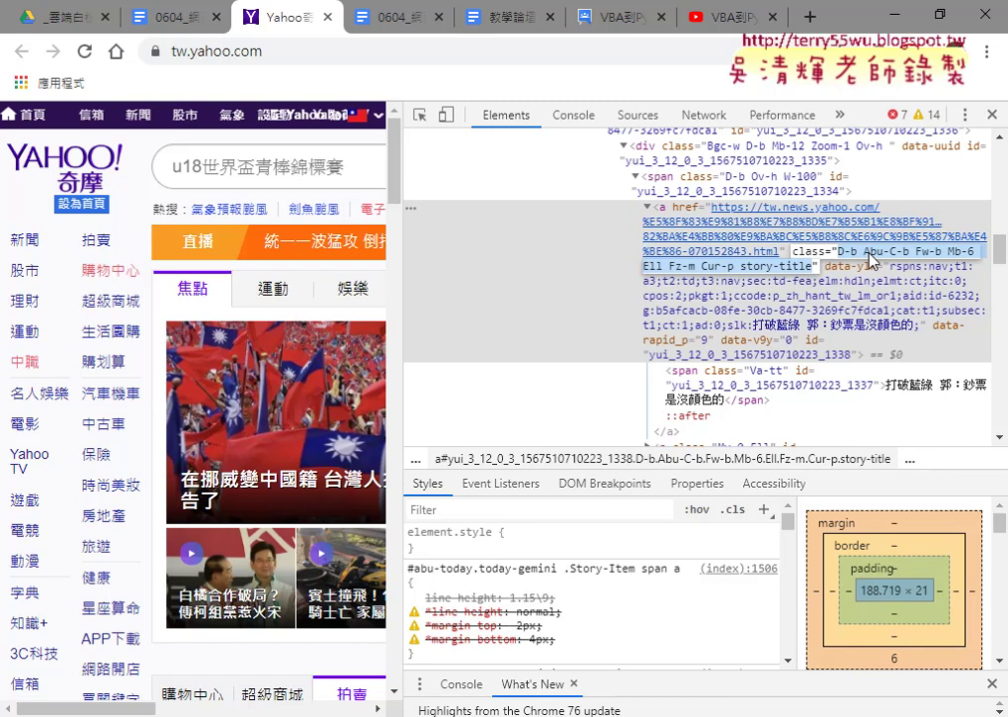
{"action": "left_click", "coordinate": [746, 267]}
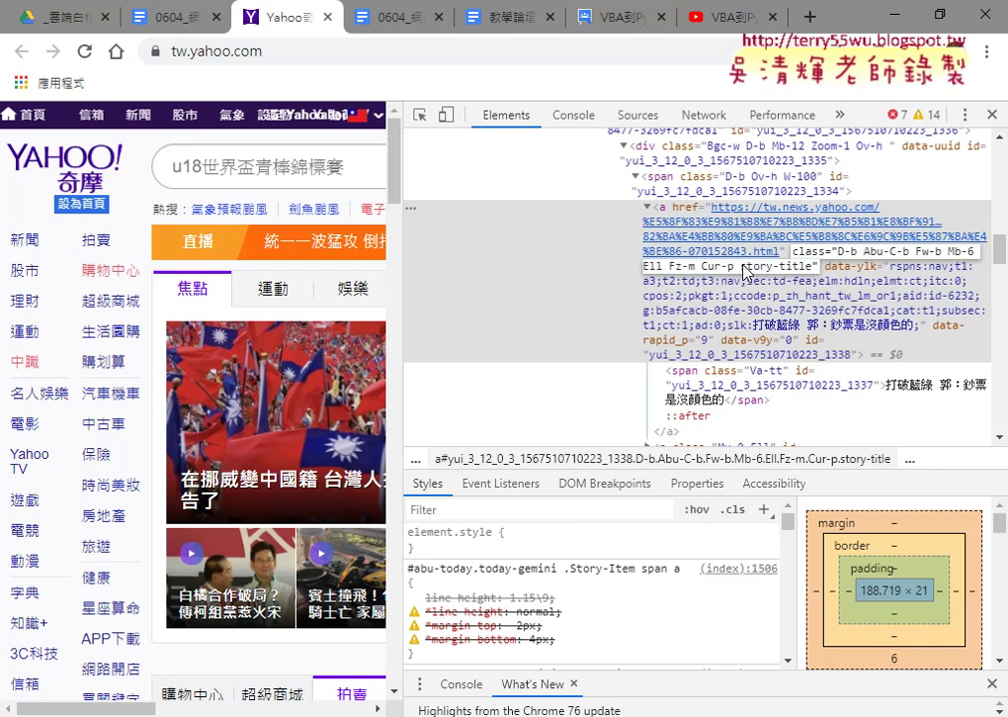
{"action": "left_click_drag", "start_coordinate": [743, 265], "coordinate": [814, 267]}
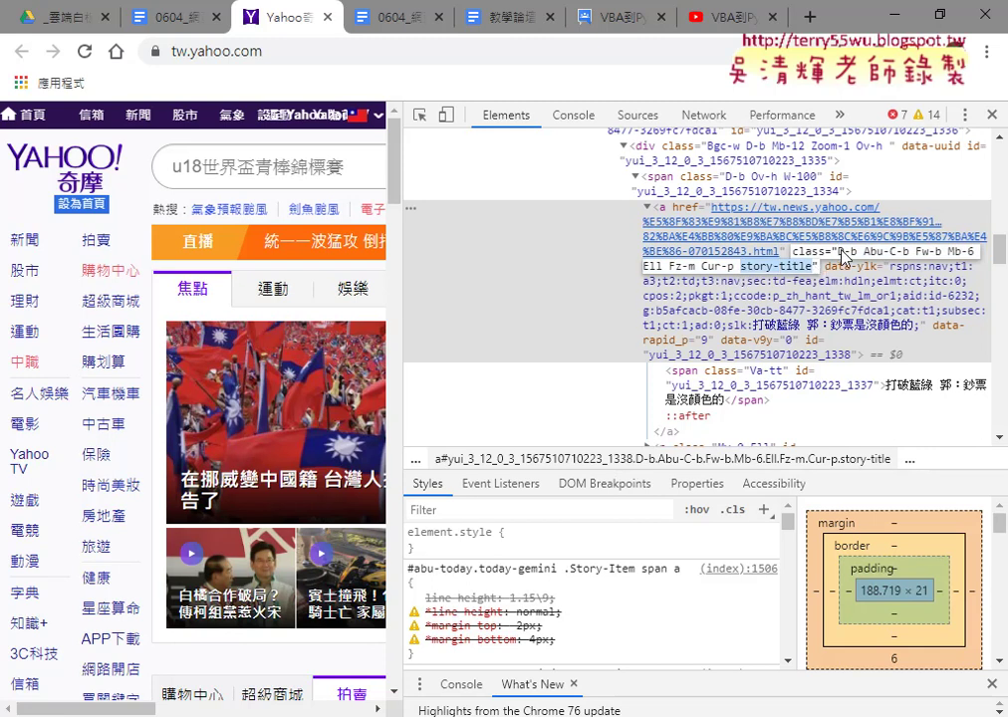
{"action": "triple_click", "coordinate": [842, 261]}
{"action": "key", "text": "ctrl+c"}
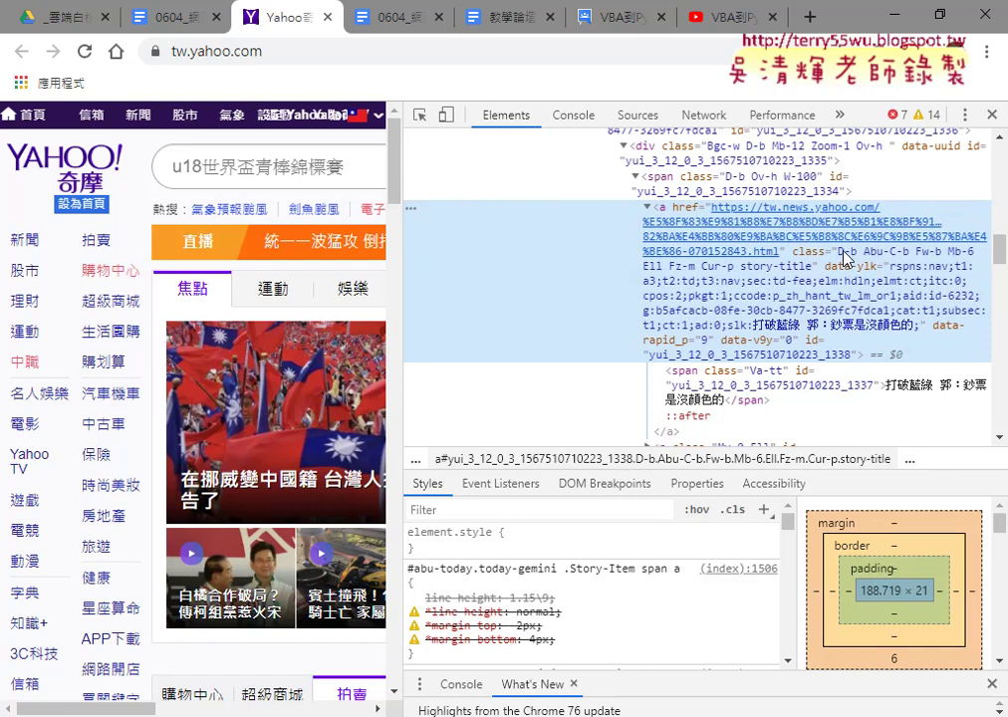
{"action": "left_click", "coordinate": [843, 254]}
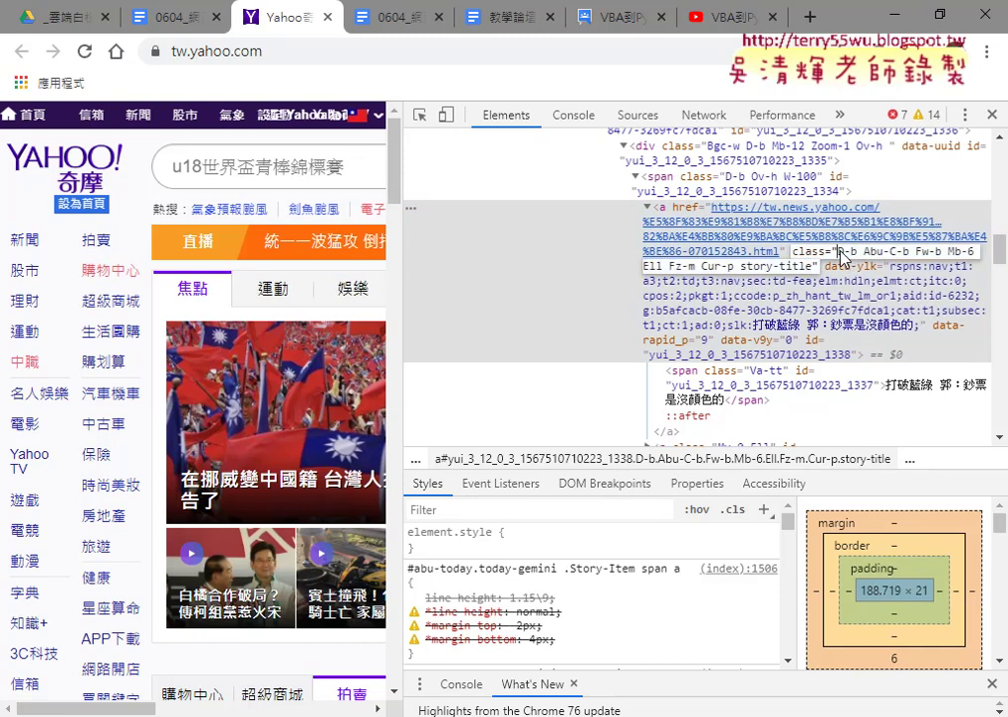
{"action": "left_click_drag", "start_coordinate": [841, 255], "coordinate": [852, 261]}
{"action": "mouse_move", "coordinate": [868, 261]}
{"action": "left_mouse_down"}
{"action": "mouse_move", "coordinate": [893, 260]}
{"action": "mouse_move", "coordinate": [858, 257]}
{"action": "left_mouse_up"}
{"action": "key", "text": "ctrl+f"}
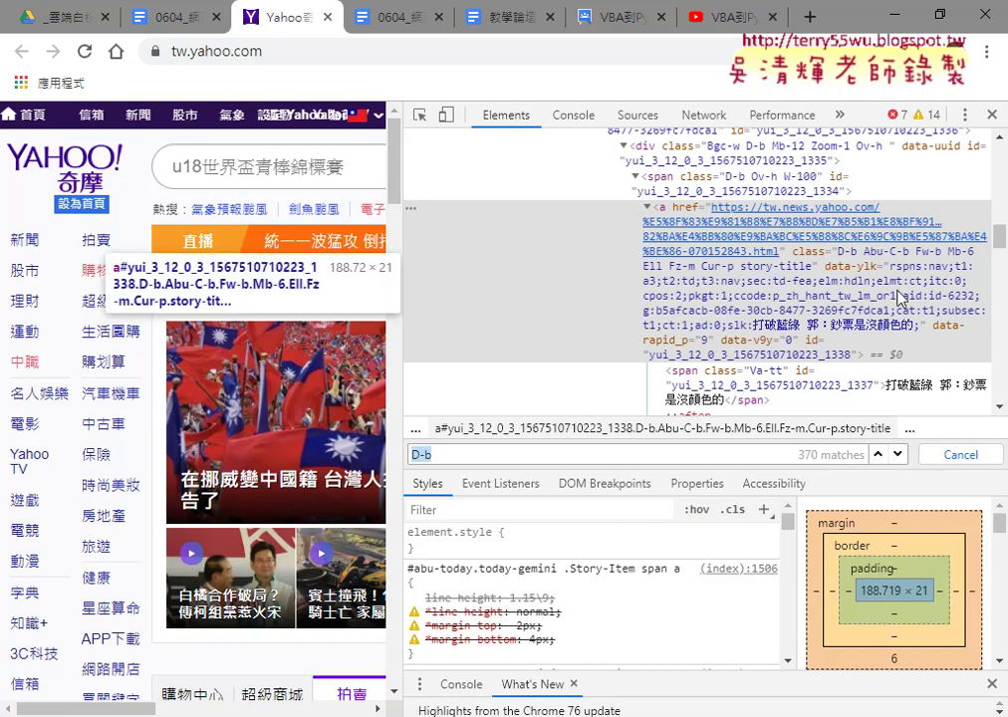
Step: Copy story-title from the link's class value and search the page markup for it
{"action": "double_click", "coordinate": [751, 267]}
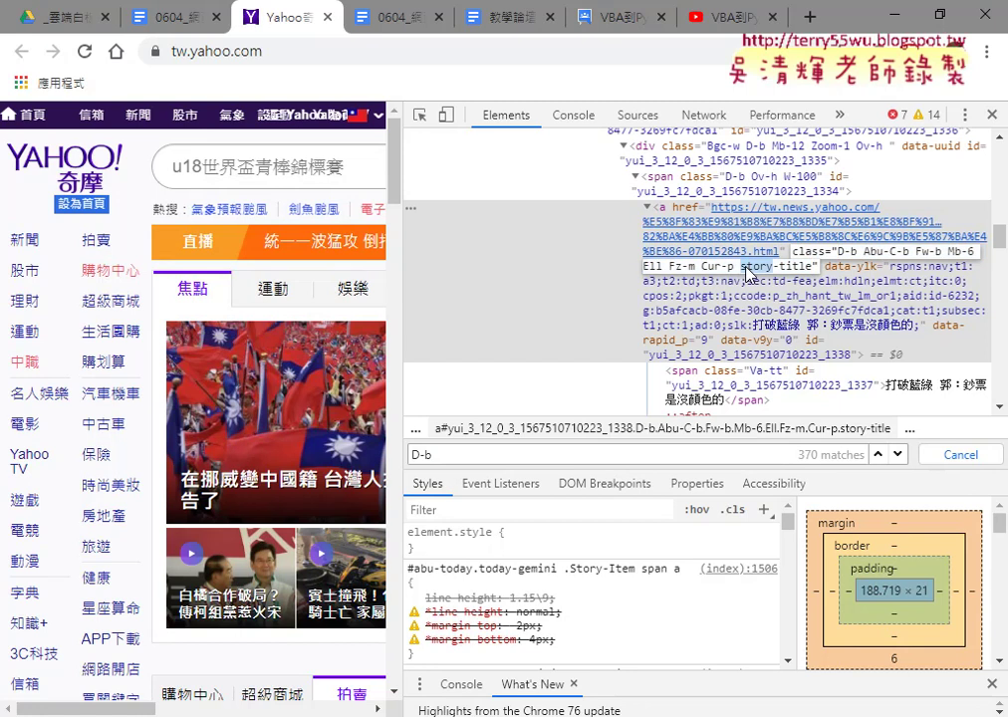
{"action": "double_click", "coordinate": [767, 267]}
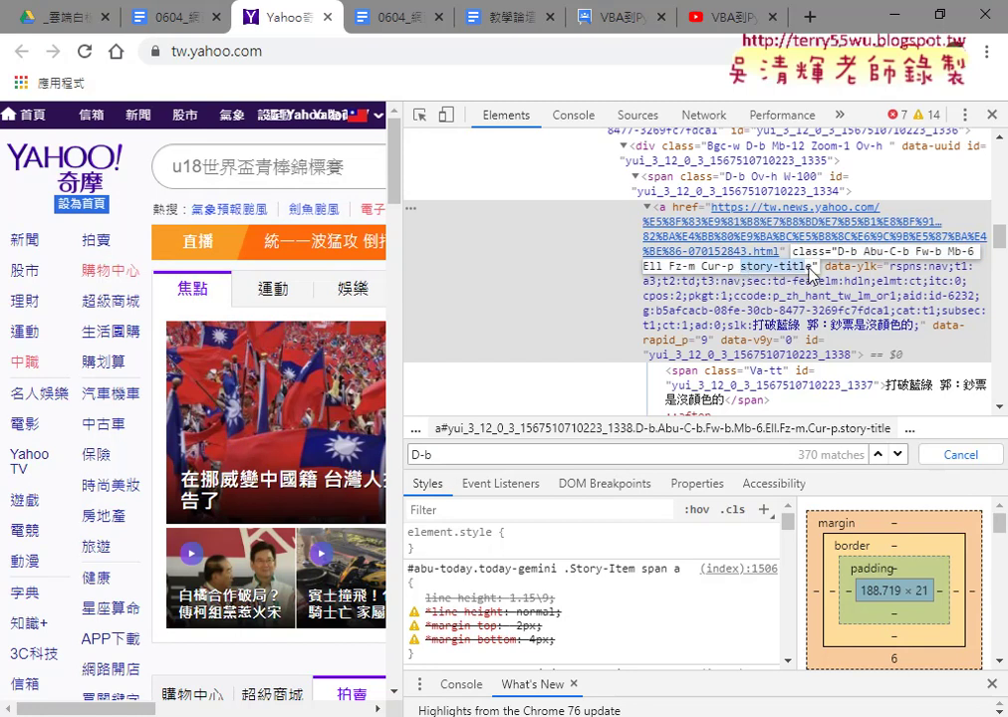
{"action": "left_click_drag", "start_coordinate": [769, 268], "coordinate": [812, 268]}
{"action": "key", "text": "ctrl+f"}
{"action": "key", "text": "ctrl+v"}
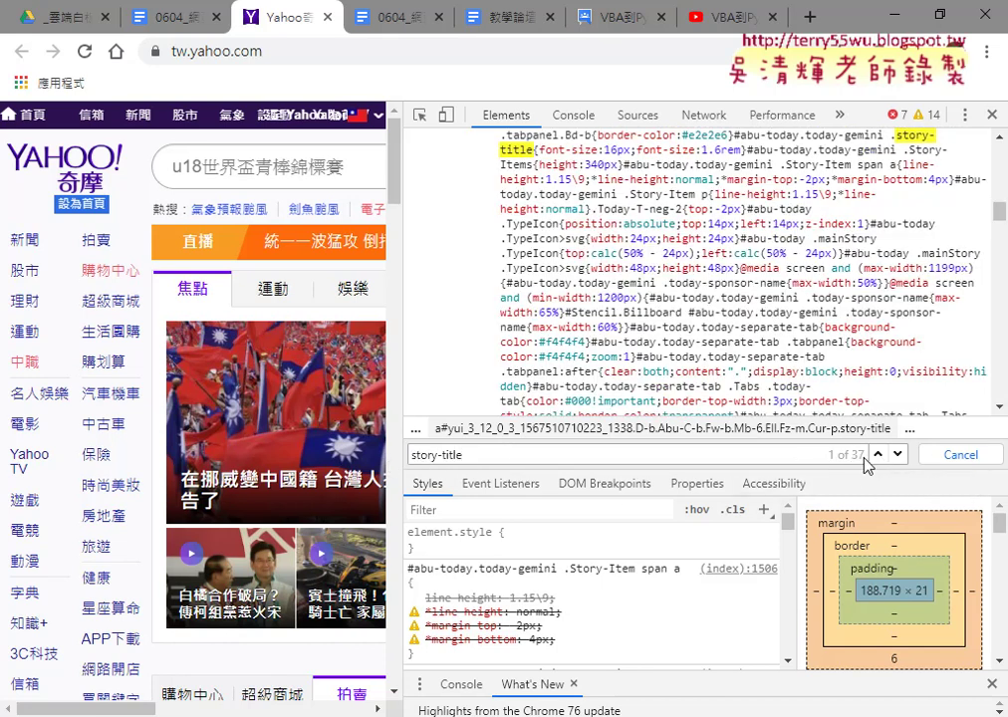
Step: Step back and forth through the 37 story-title matches, ending on the second match
{"action": "left_click", "coordinate": [896, 454]}
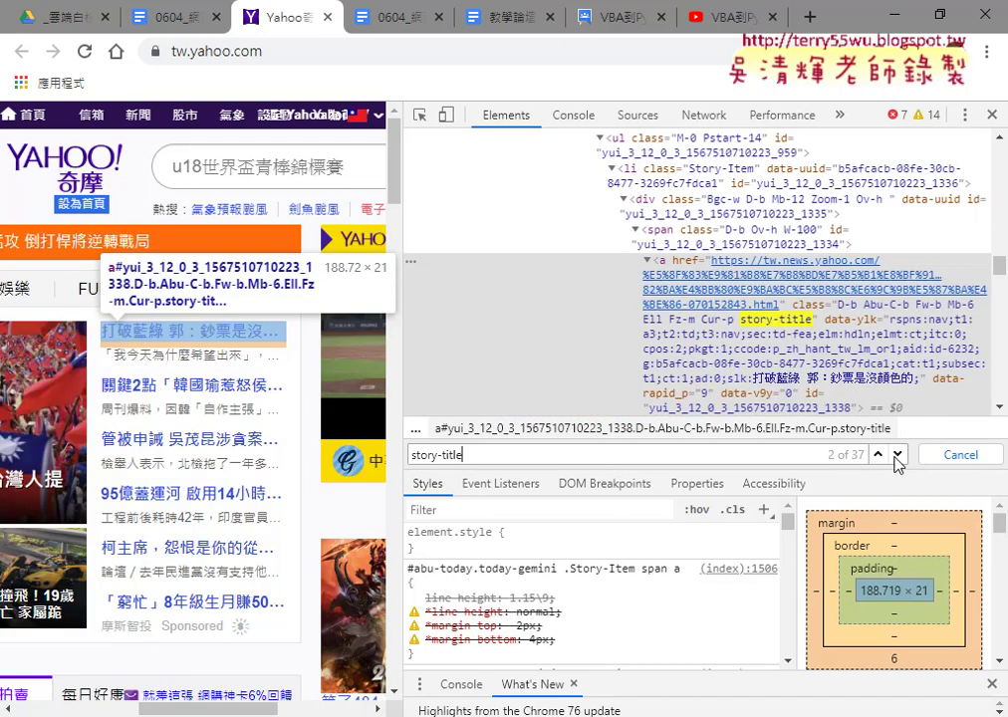
{"action": "left_click", "coordinate": [877, 454]}
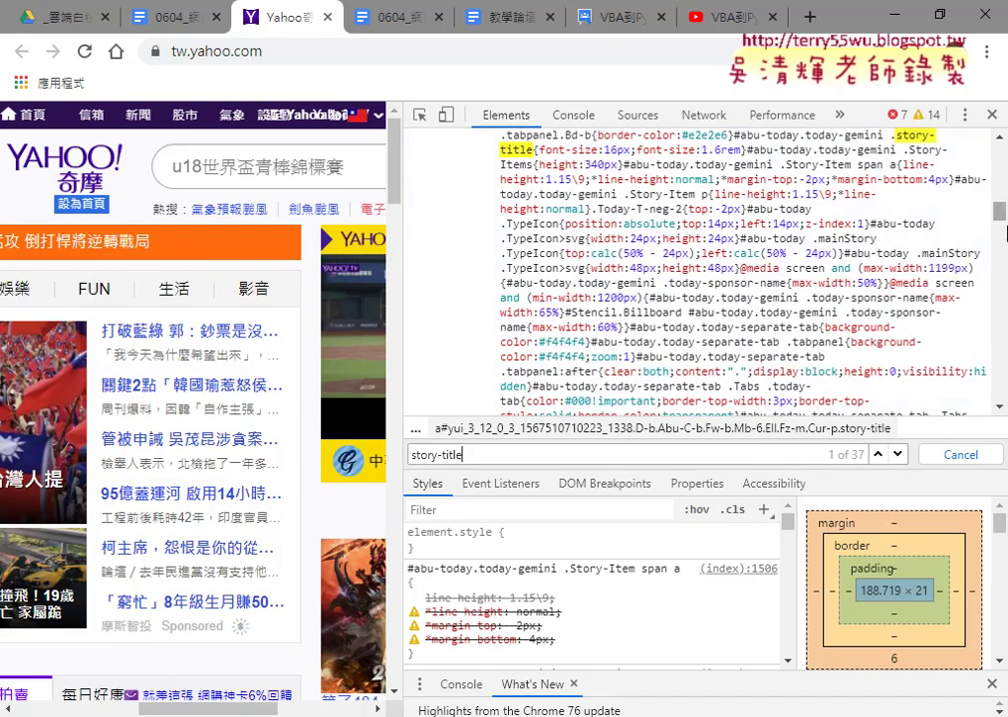
{"action": "scroll", "coordinate": [697, 279], "scroll_direction": "up", "scroll_amount": 2}
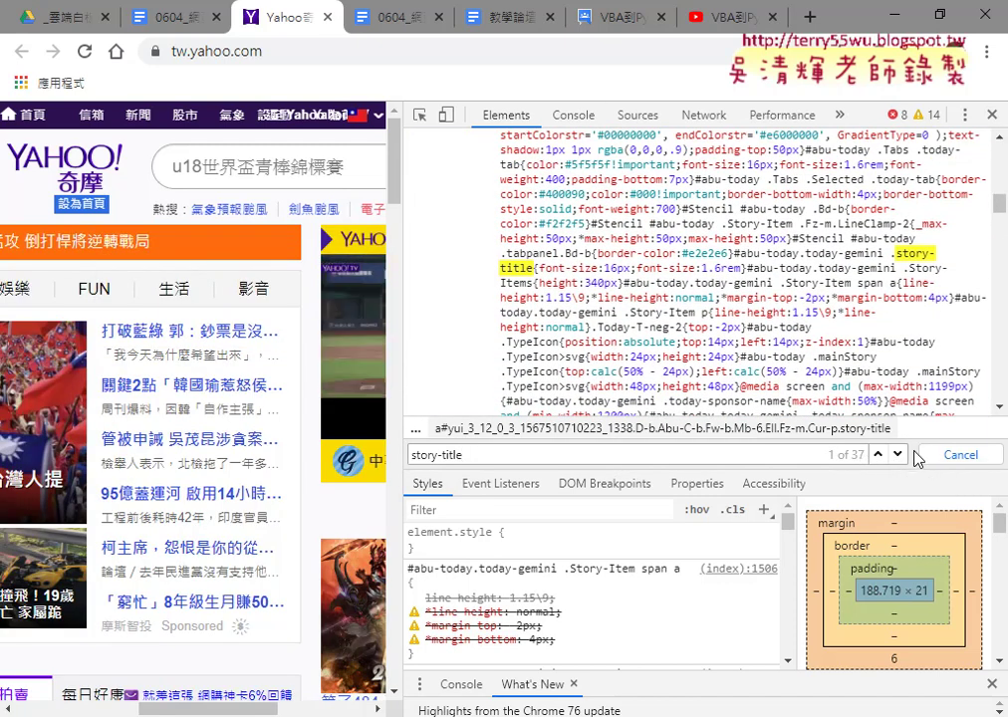
{"action": "left_click", "coordinate": [896, 454]}
{"action": "left_click", "coordinate": [896, 454]}
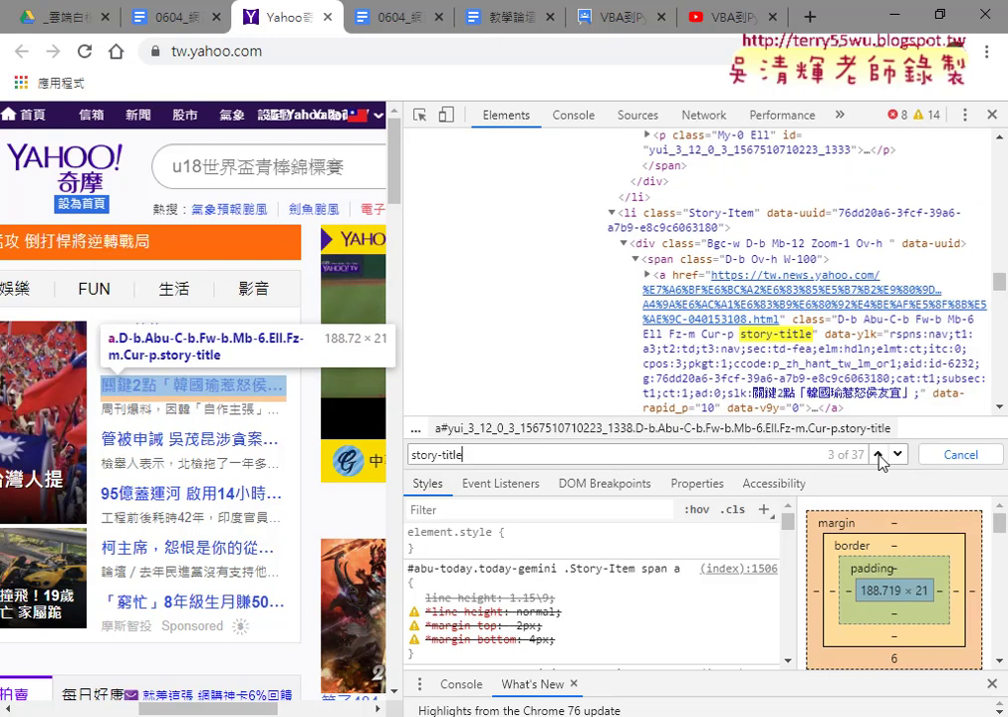
{"action": "left_click", "coordinate": [877, 454]}
{"action": "left_click", "coordinate": [877, 454]}
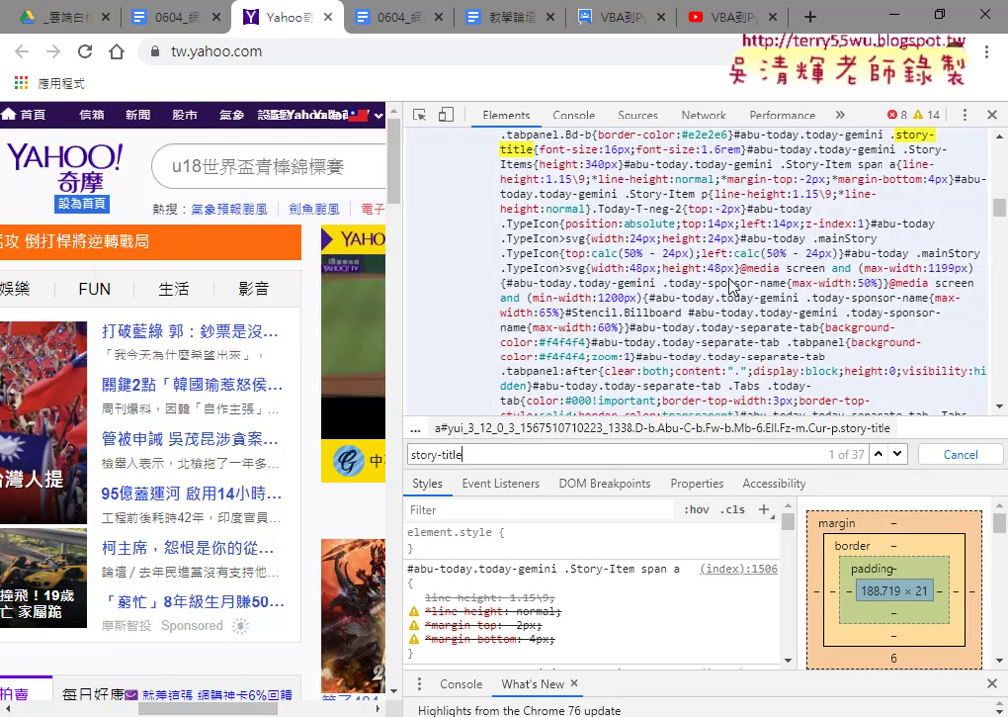
{"action": "left_click", "coordinate": [897, 454]}
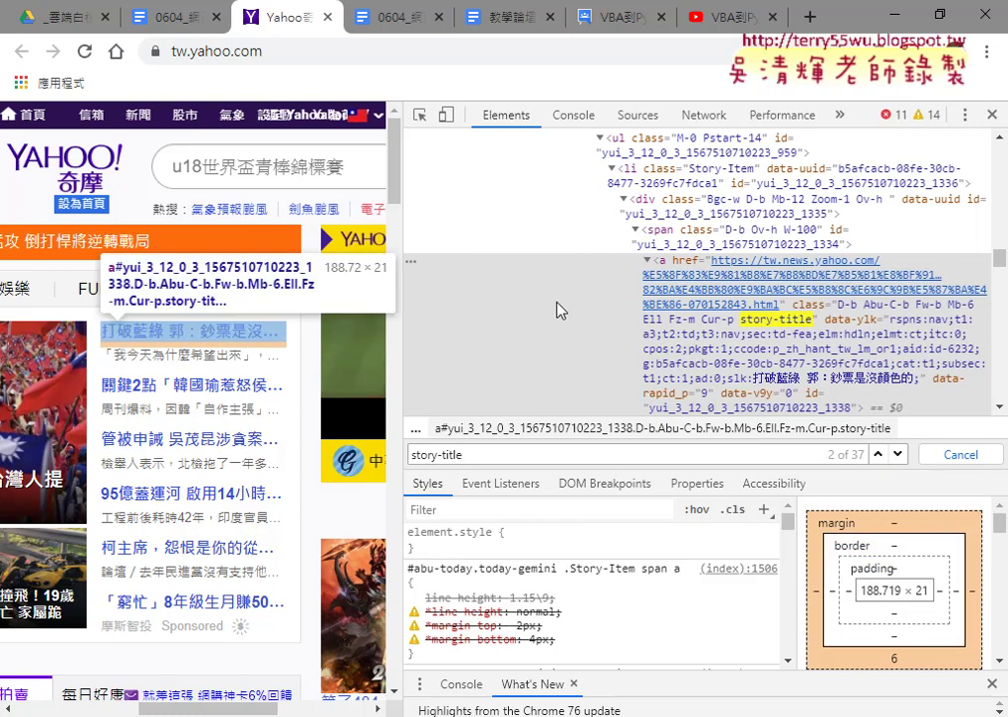
Step: Scroll the Elements tree down to the Va-tt span reading 打破藍綠 郭：鈔票是沒顏色的
{"action": "scroll", "coordinate": [555, 307], "scroll_direction": "down", "scroll_amount": 4}
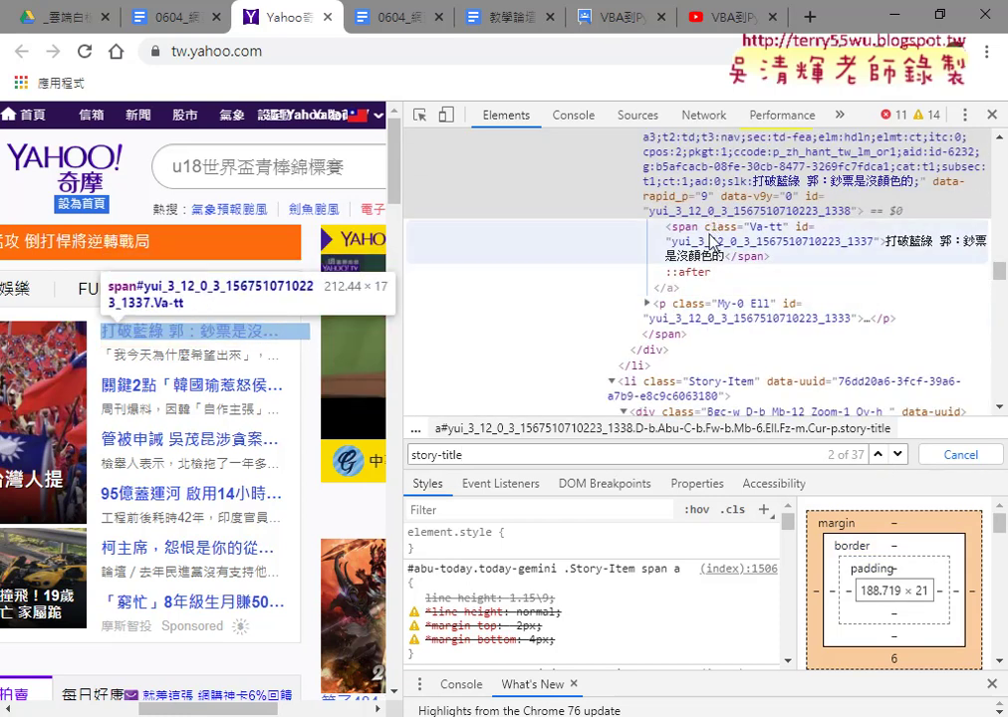